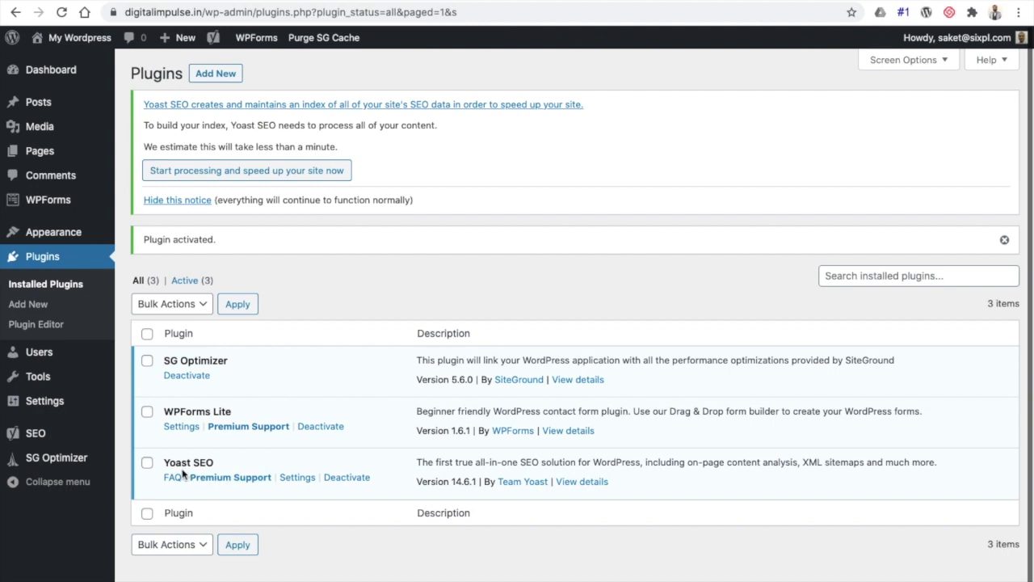
Open the Yoast SEO plugin's settings and start its configuration wizard.
left_click(297, 478)
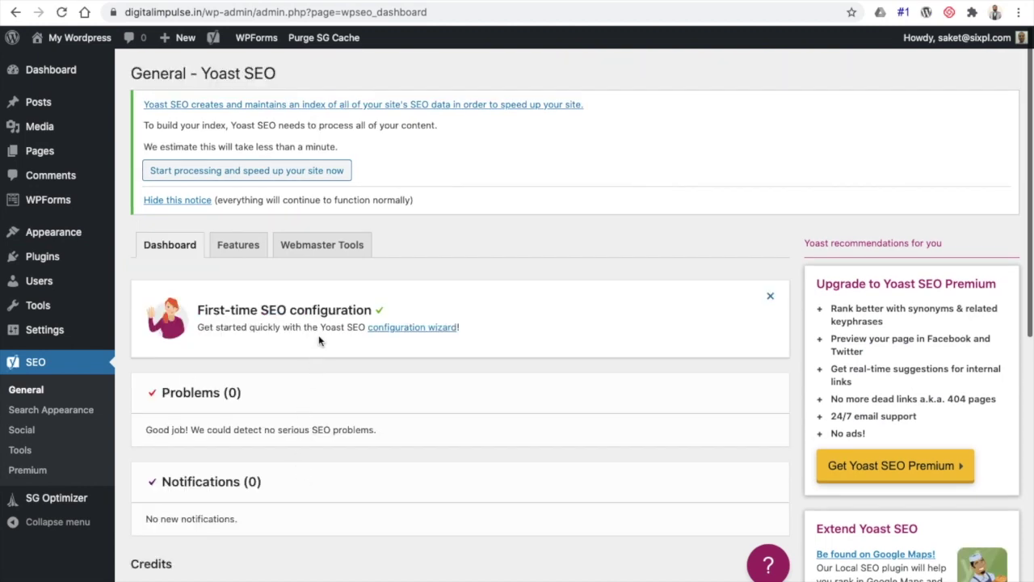
scroll(319, 340, "down", 5)
scroll(318, 340, "up", 5)
left_click(414, 330)
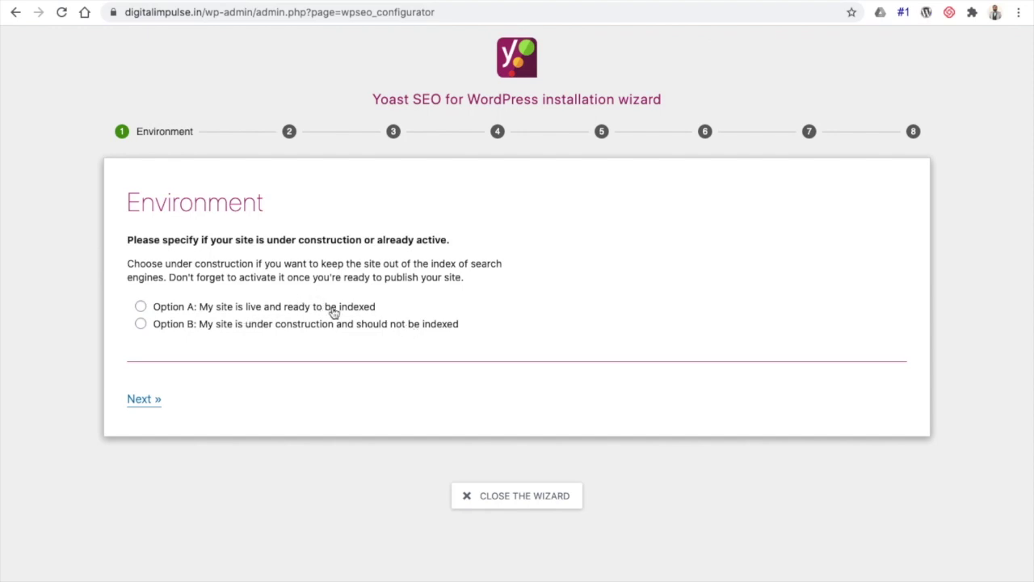
Specify that the site is live and ready to be indexed, and set the site type to a blog.
left_click(140, 306)
left_click(144, 399)
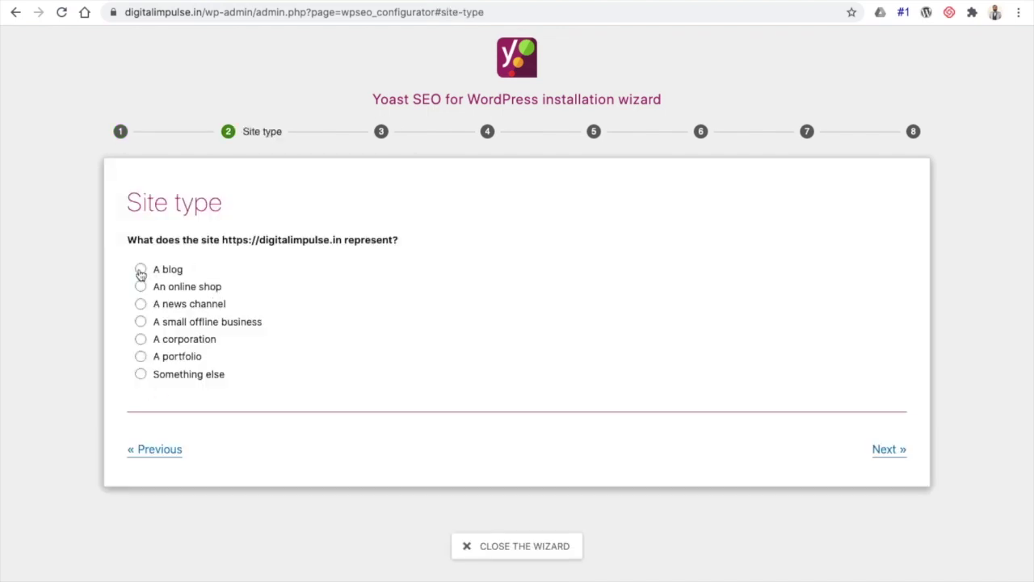
left_click(140, 339)
left_click(140, 269)
left_click(888, 449)
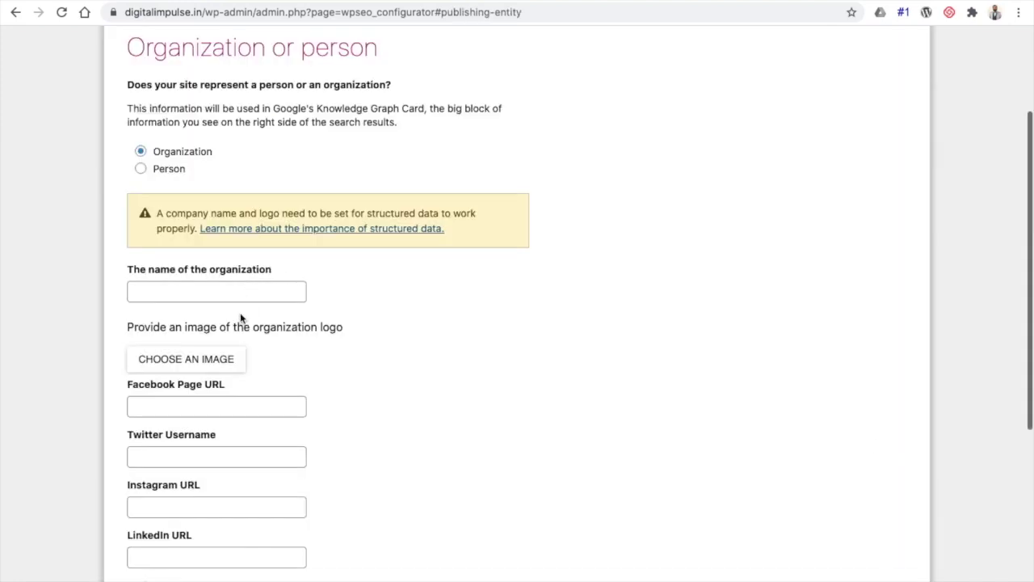
Go through the remaining wizard pages, keeping the default organization, search visibility and author settings, and close the finished wizard.
scroll(249, 402, "down", 5)
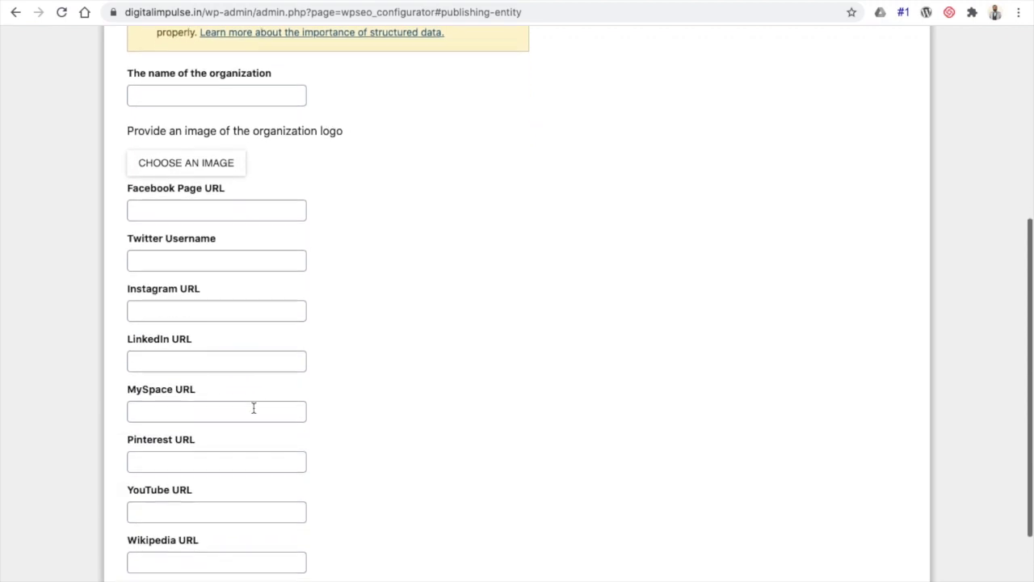
scroll(216, 358, "up", 8)
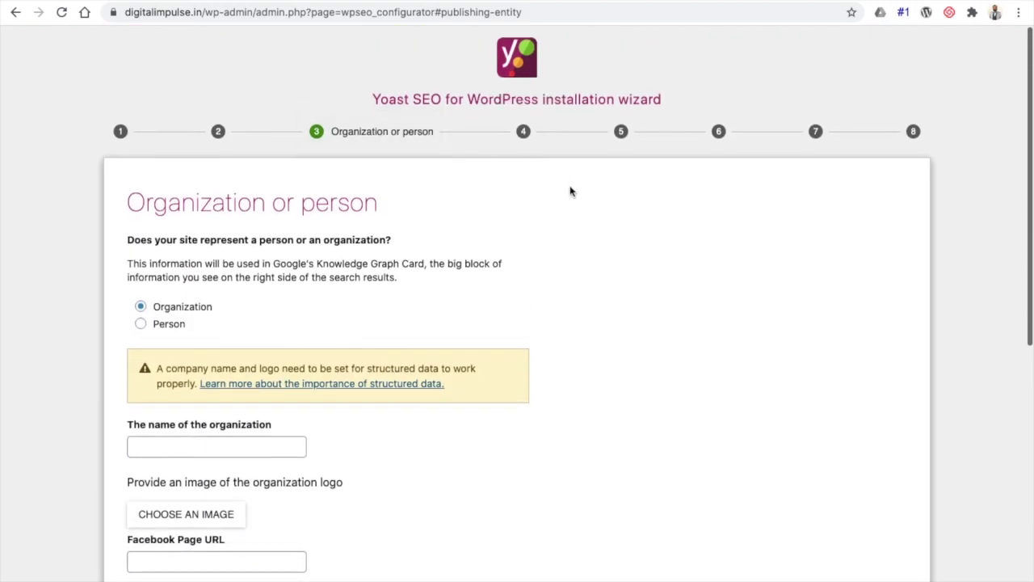
left_click(523, 132)
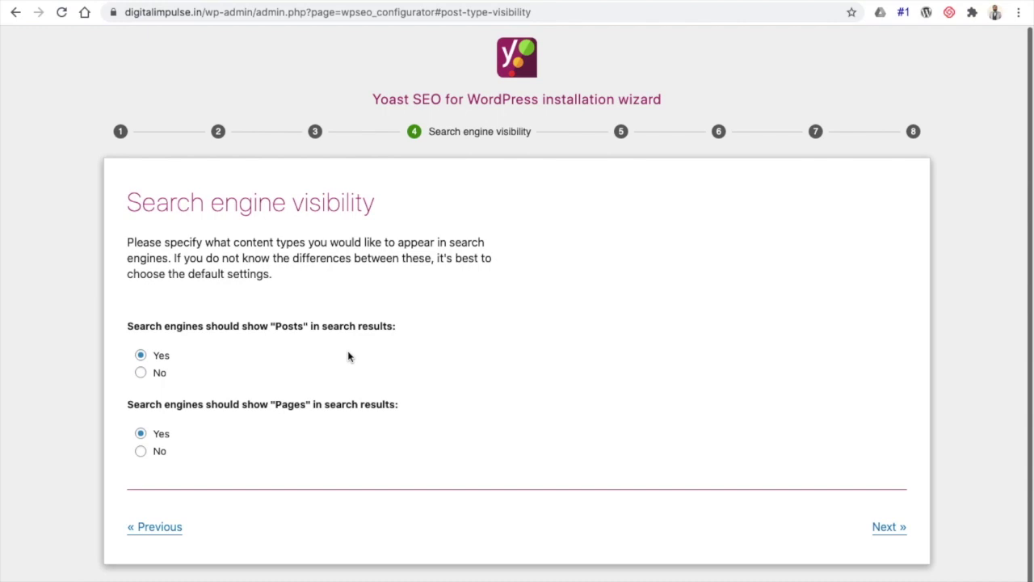
left_click(621, 132)
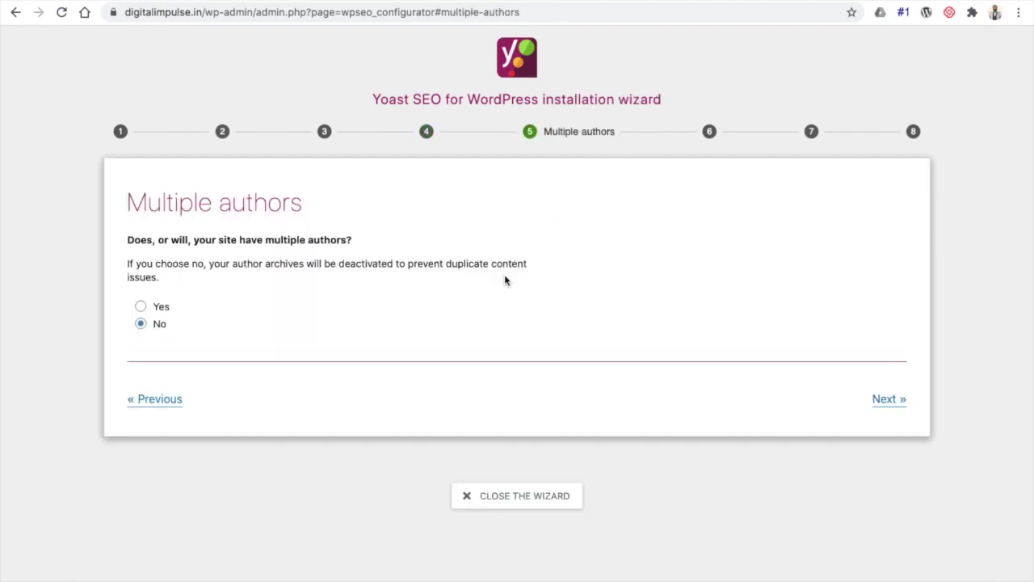
left_click(708, 132)
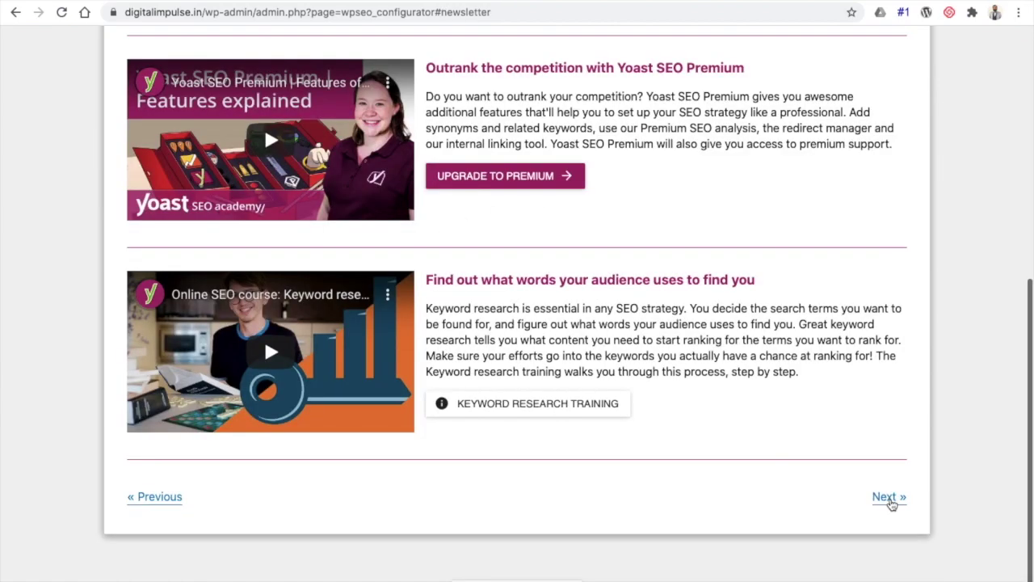
left_click(887, 495)
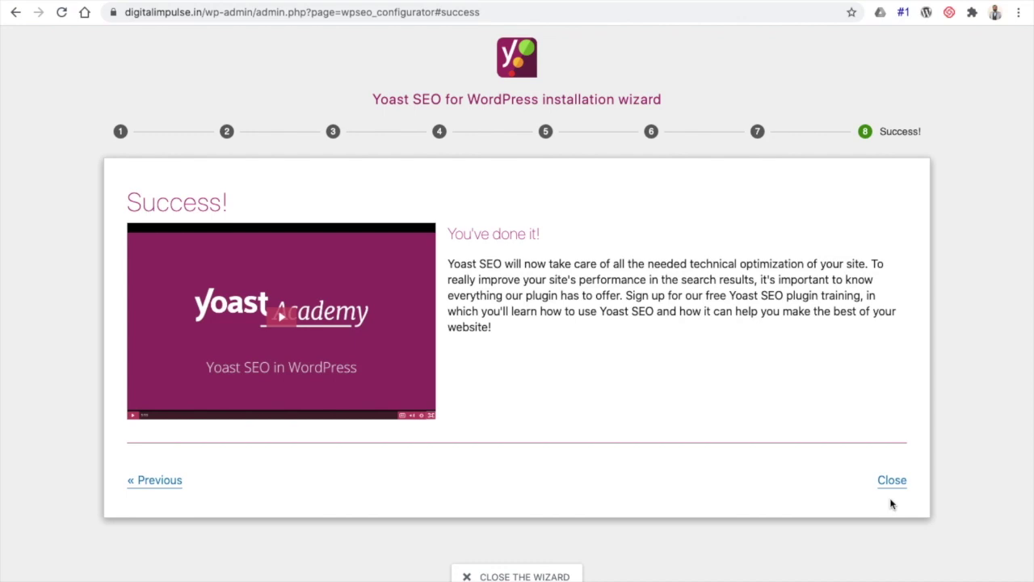
left_click(892, 483)
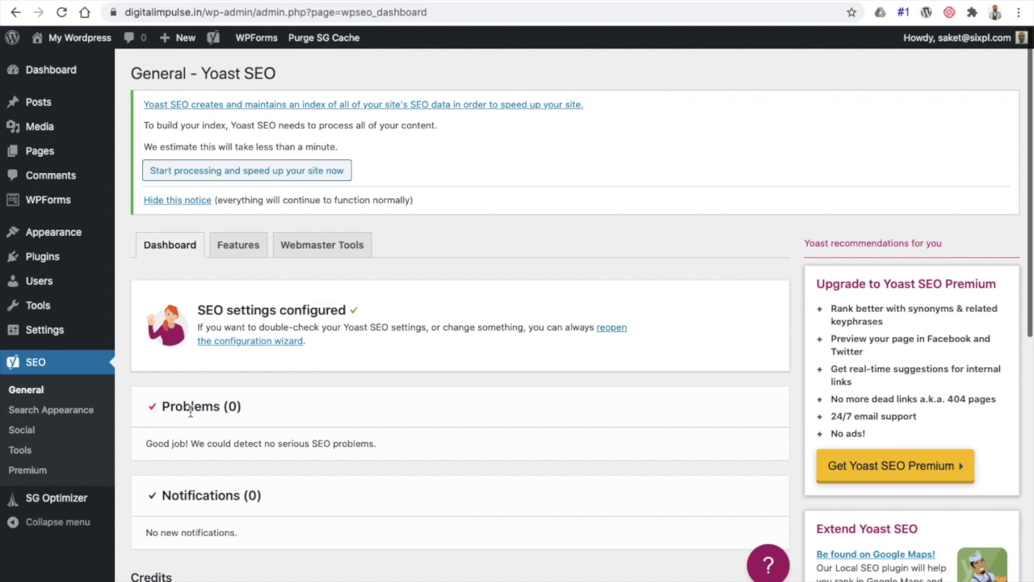
Create a new blog post from the site's posts section.
mouse_move(49, 101)
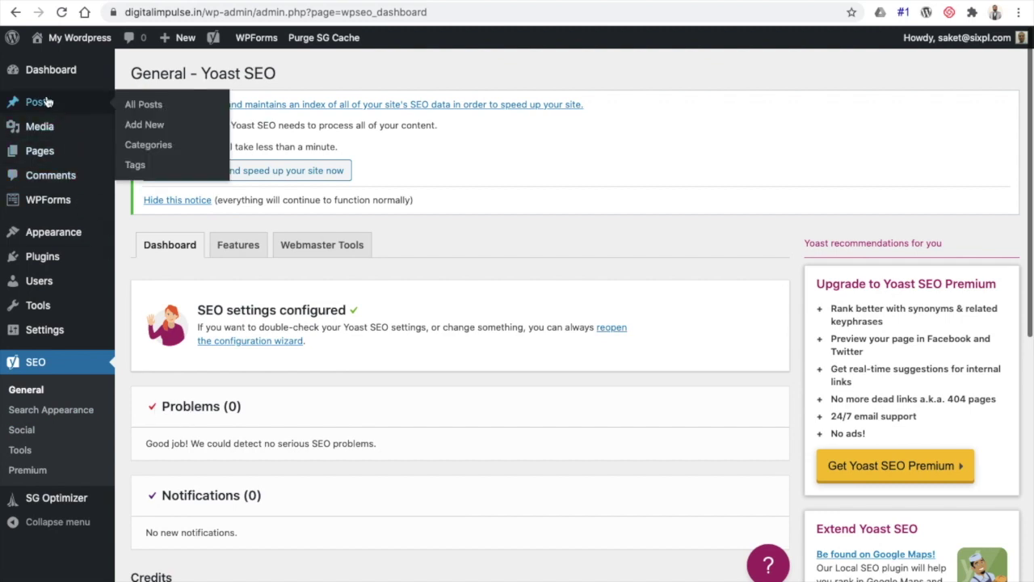
left_click(145, 127)
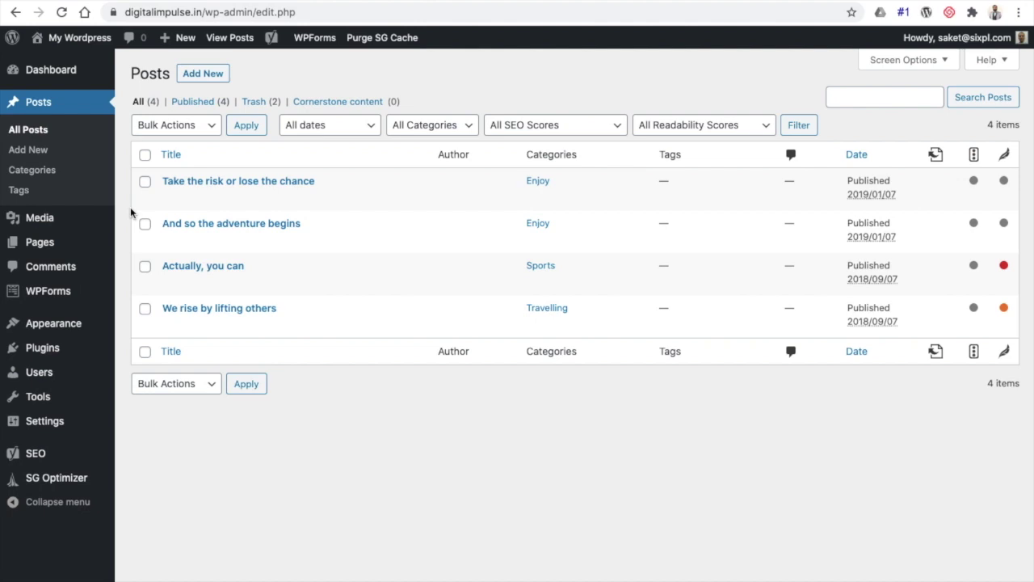
left_click(36, 155)
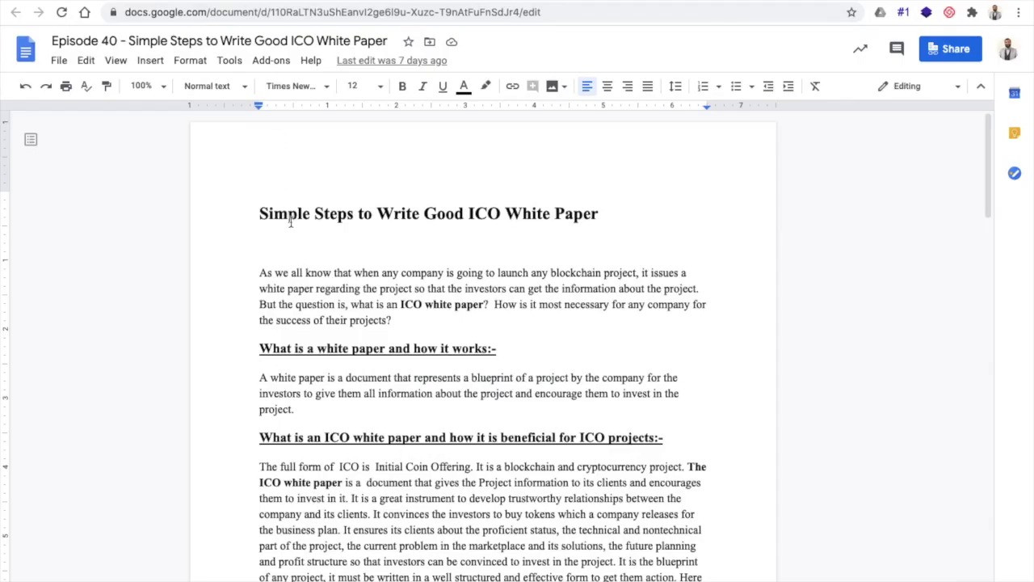
Copy the heading "Simple Steps to Write Good ICO White Paper" from the Google Docs article into the post title, and its text into the body.
triple_click(289, 215)
key("ctrl+c")
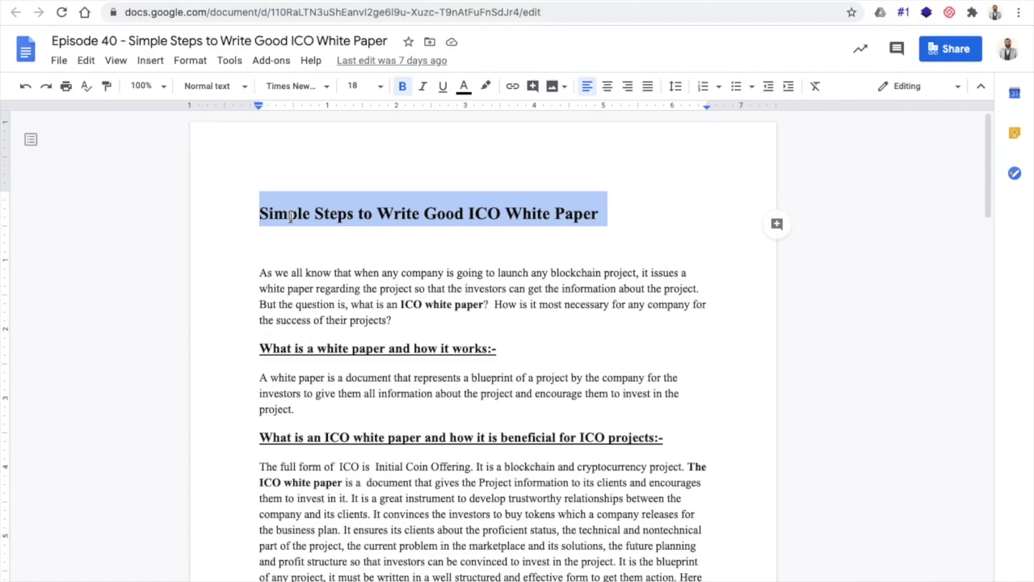
left_click(137, 2)
left_click(352, 159)
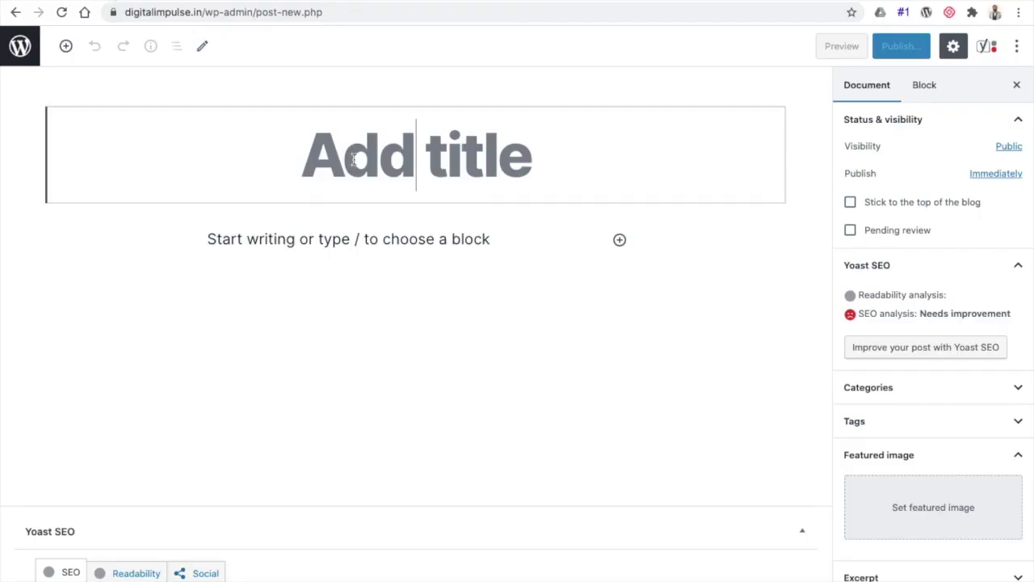
key("ctrl+v")
left_click(248, 4)
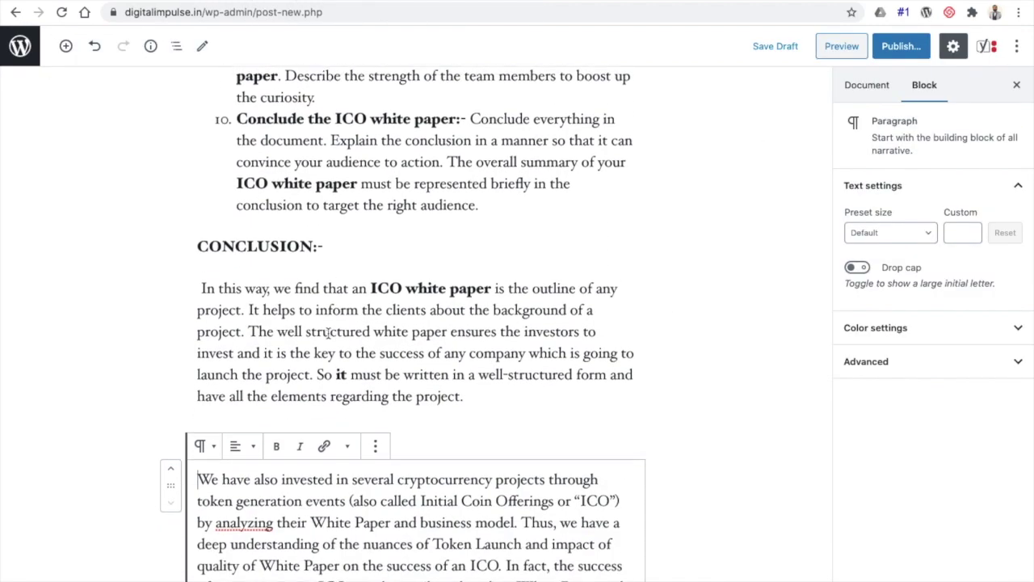
Set the post's Yoast SEO focus keyphrase to "ico white paper".
scroll(328, 338, "down", 5)
scroll(328, 337, "down", 3)
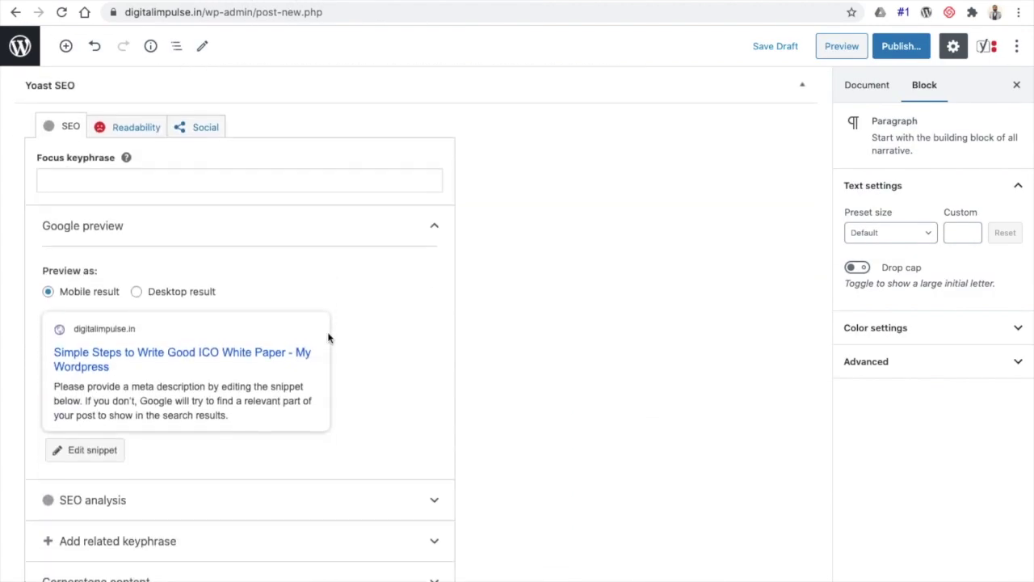
scroll(328, 338, "up", 1)
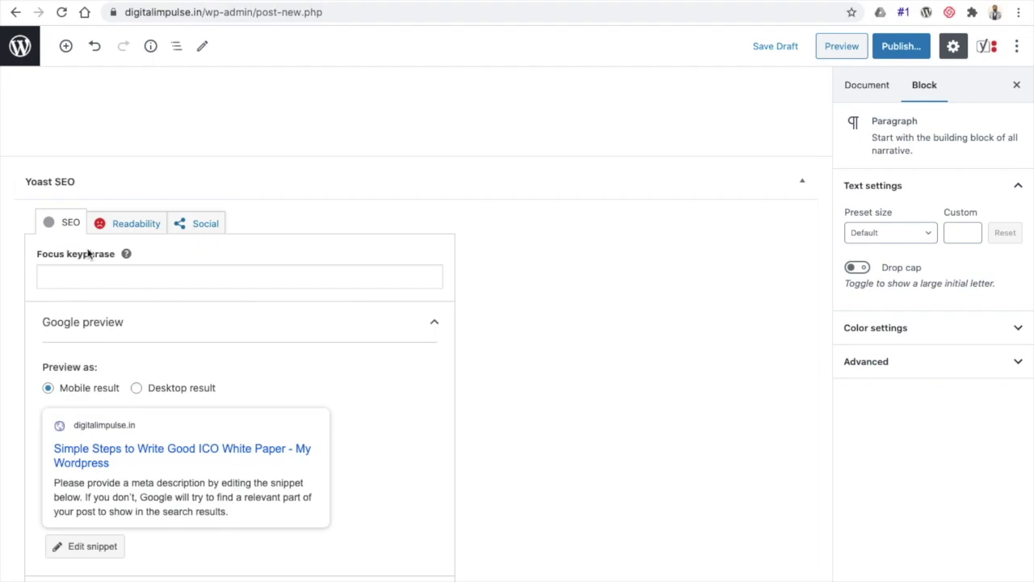
scroll(293, 134, "up", 15)
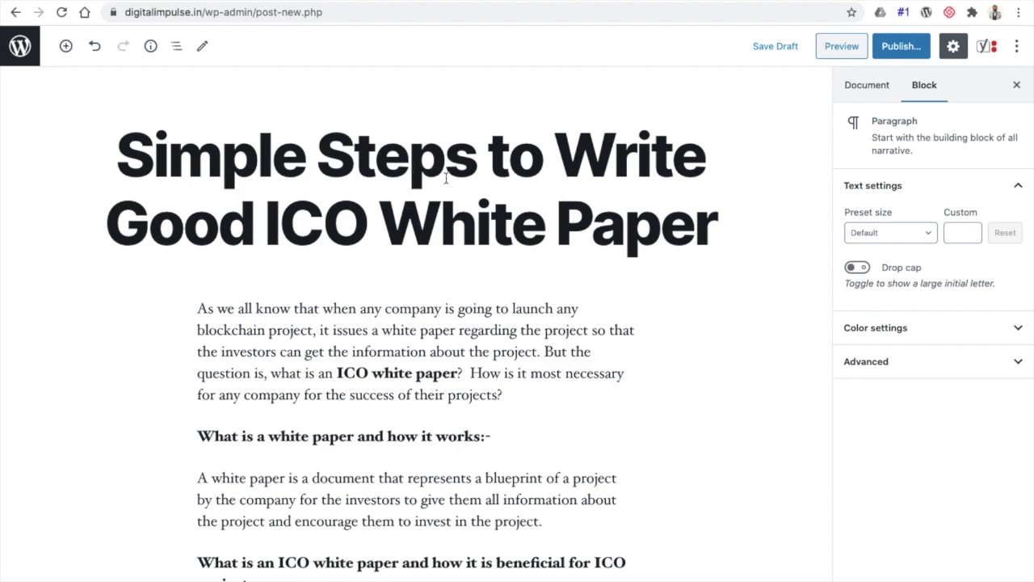
scroll(446, 178, "down", 15)
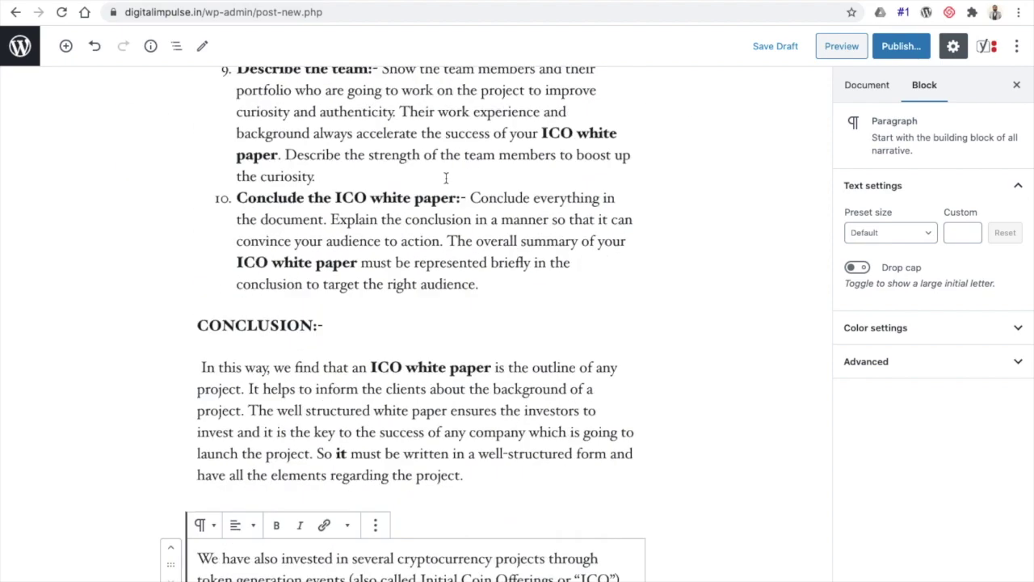
left_click(88, 326)
type("ico white ")
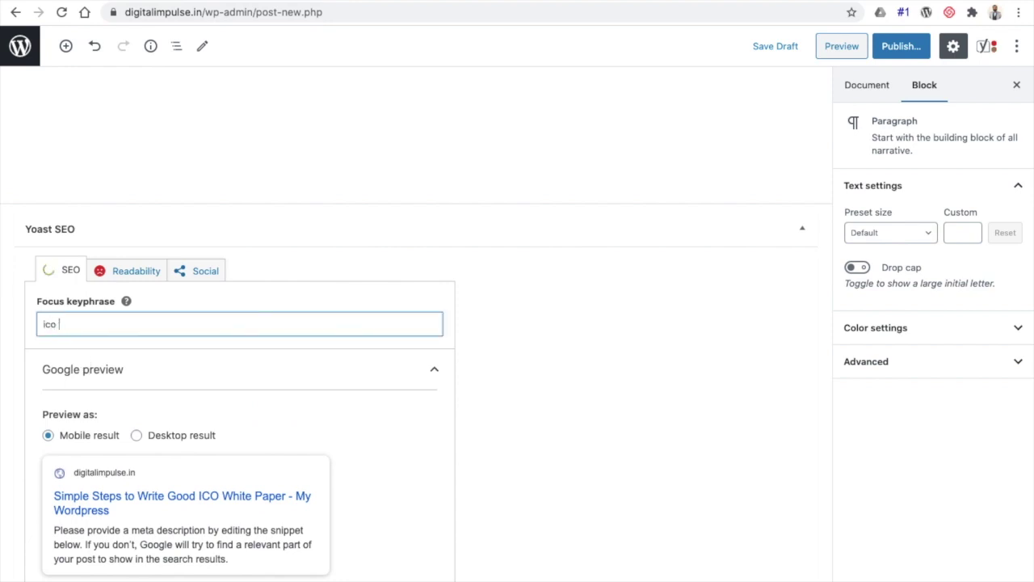
type("paper")
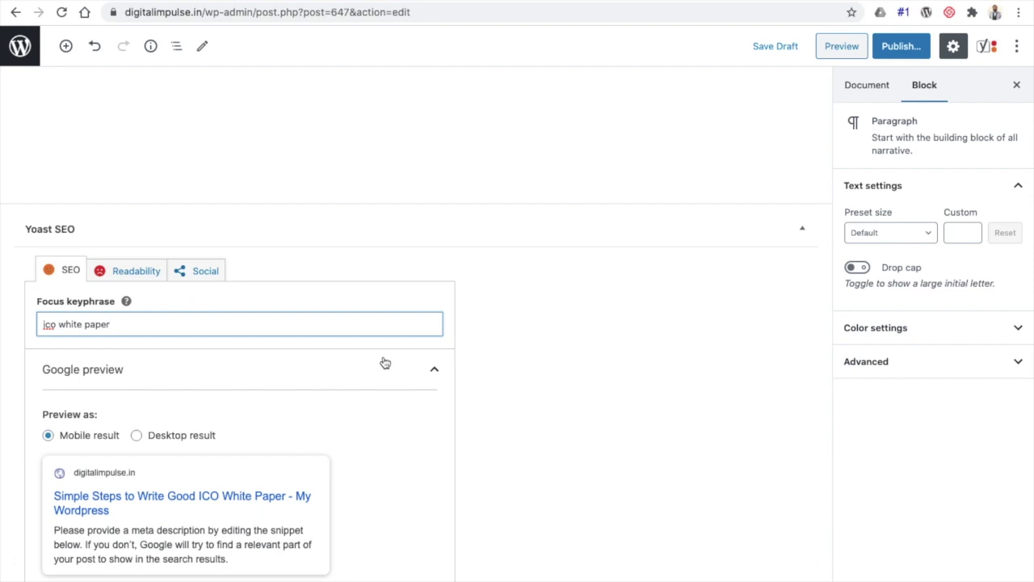
Compare the post's desktop and mobile Google previews, ending on the mobile result.
scroll(385, 362, "down", 5)
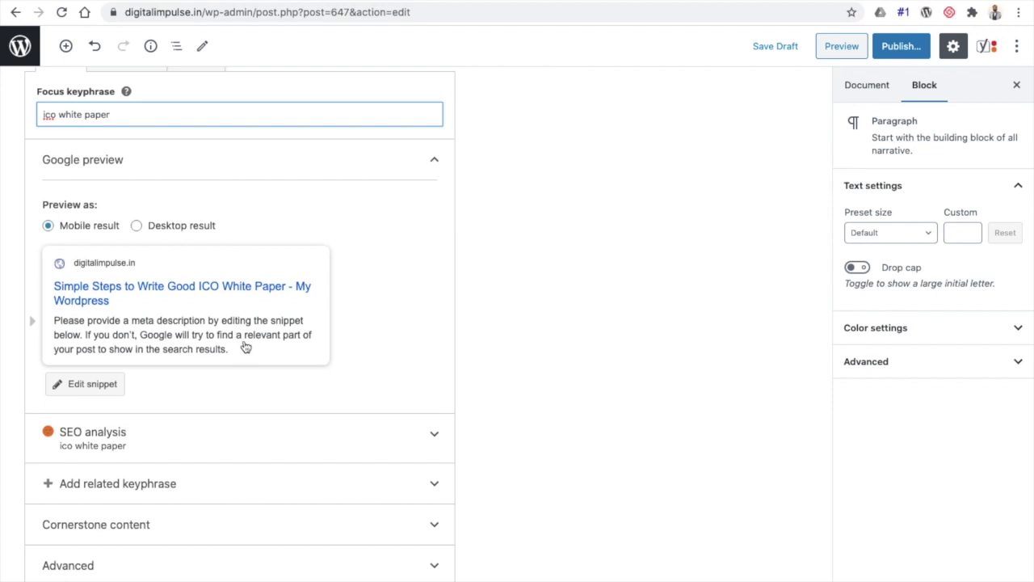
left_click(136, 225)
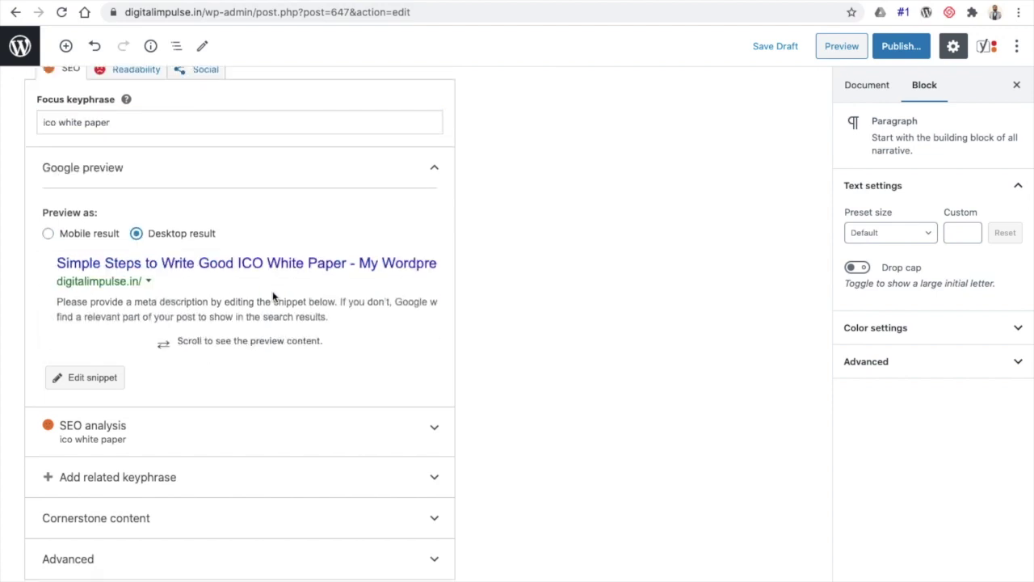
left_click(47, 234)
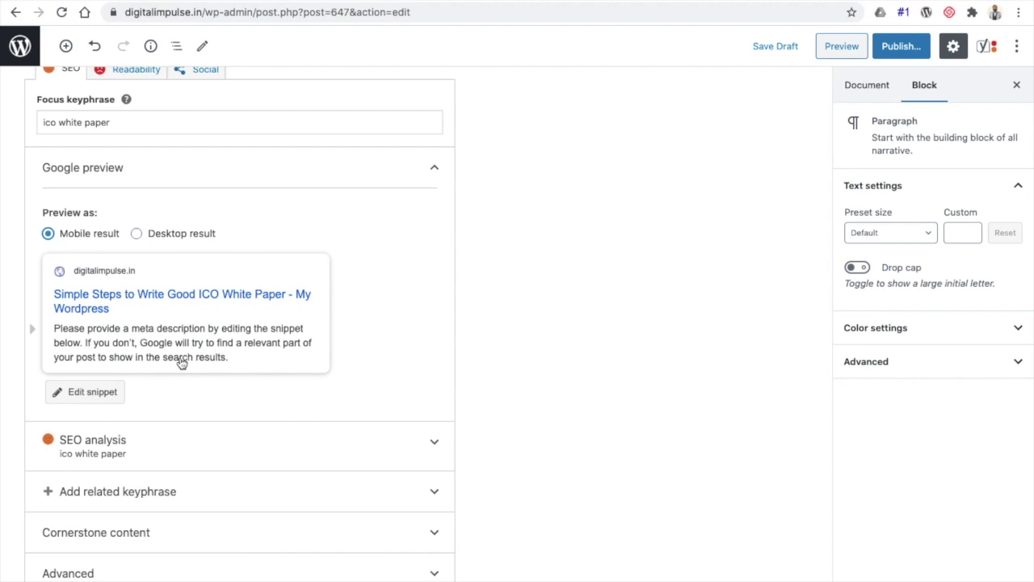
scroll(181, 364, "down", 1)
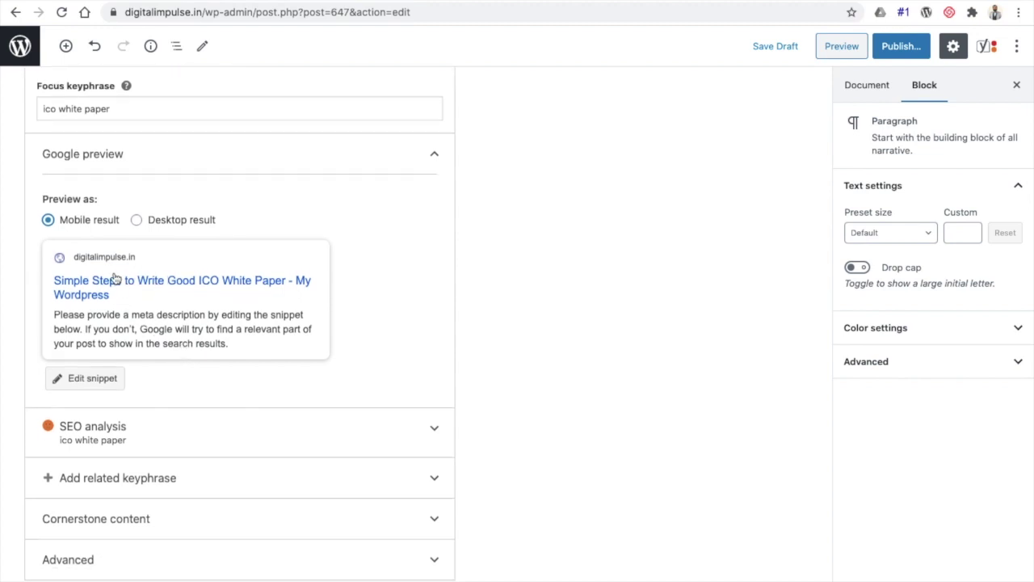
Open the Google snippet for editing and examine its SEO title, slug and meta description fields.
left_click(92, 378)
scroll(96, 385, "down", 2)
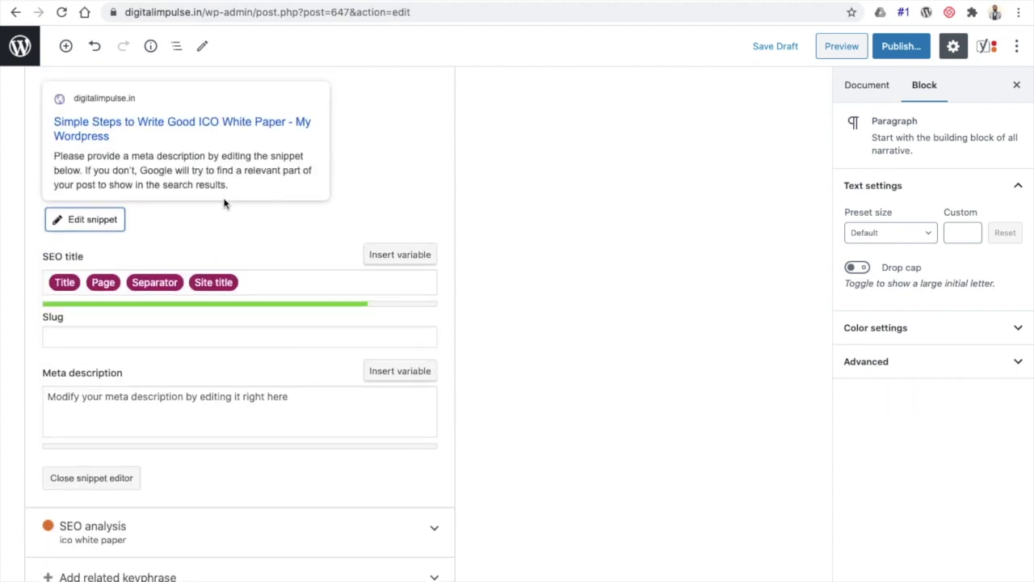
left_click(97, 408)
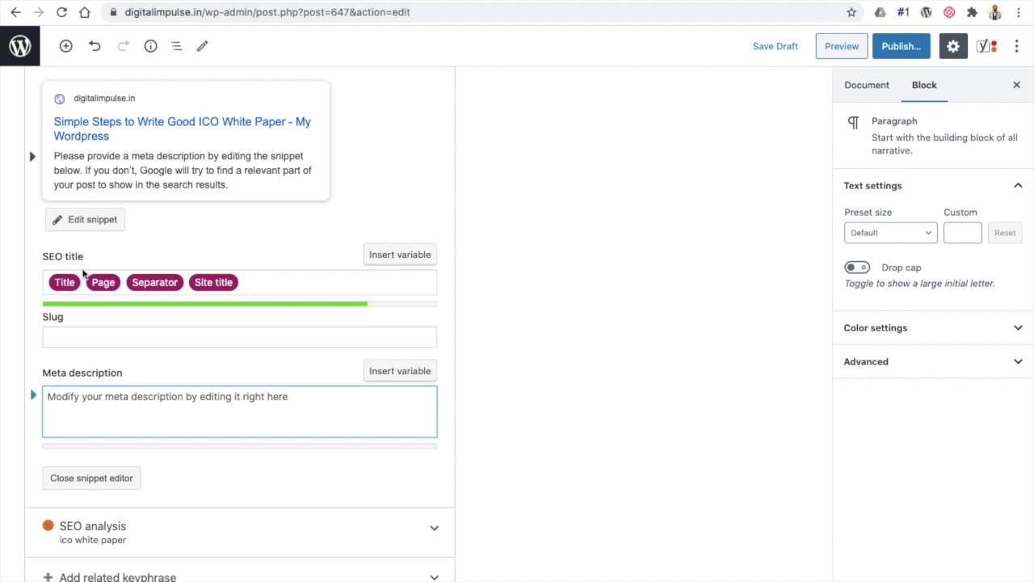
left_click(64, 331)
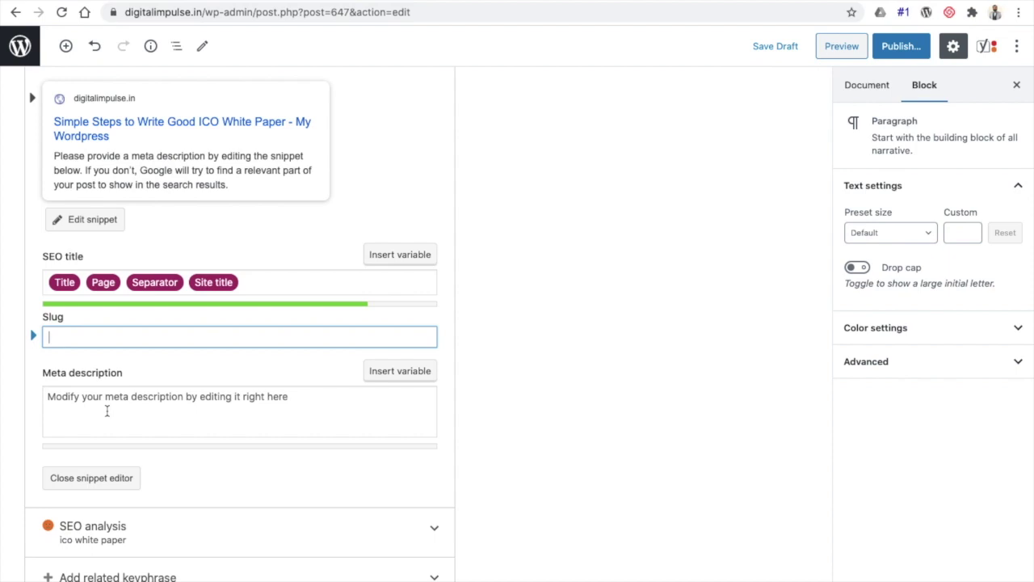
left_click_drag(56, 162, 149, 176)
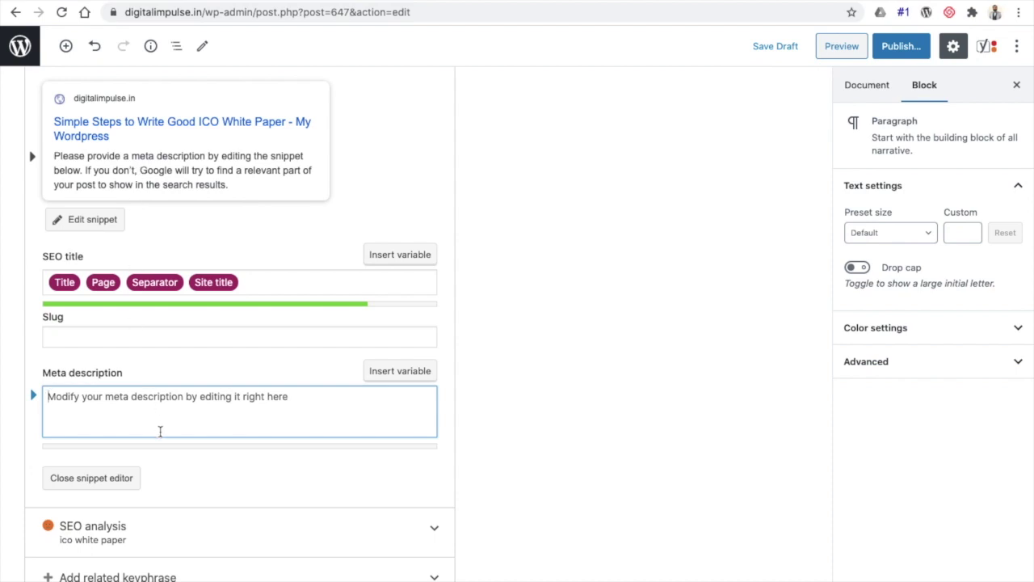
scroll(160, 433, "down", 3)
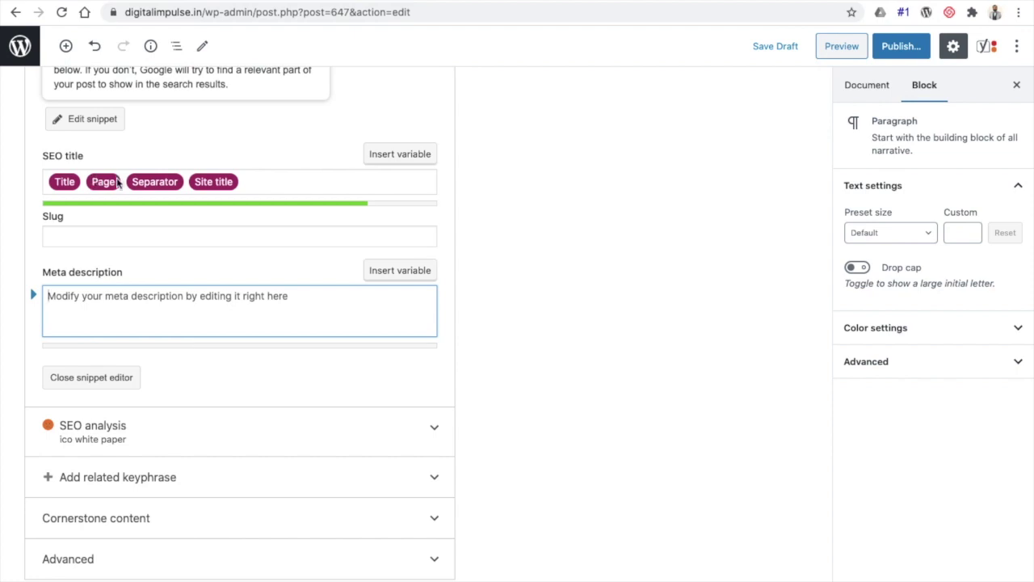
scroll(113, 184, "up", 3)
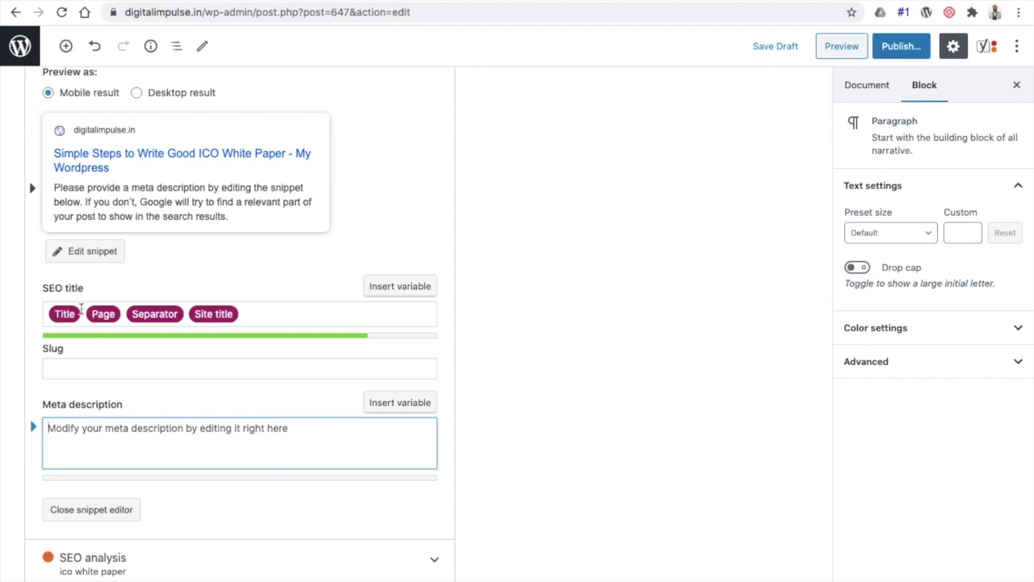
left_click(95, 437)
Search Google for "ic white paper" in a new browser tab and examine the titles and descriptions of the listed results.
key("ctrl+t")
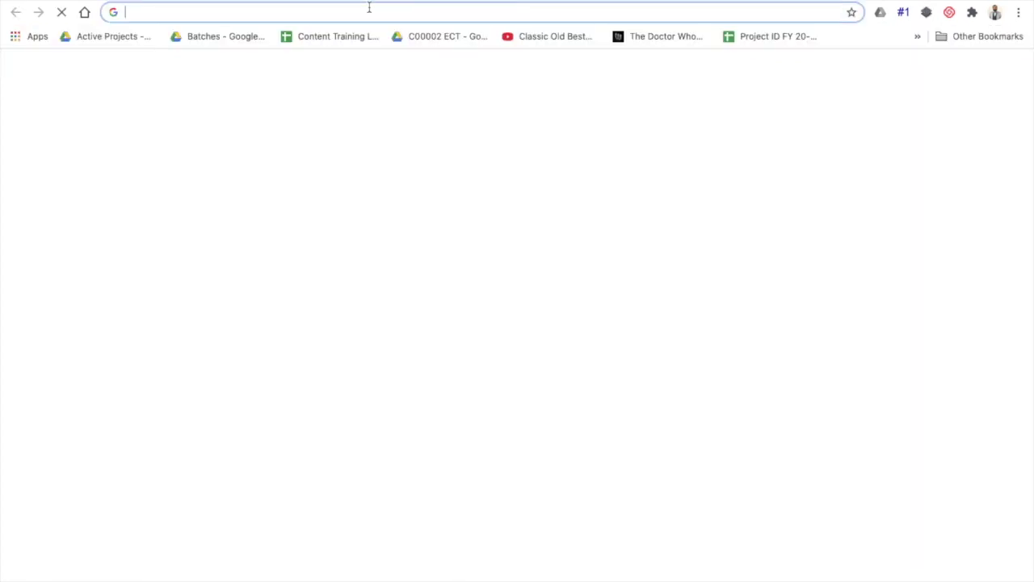
left_click(369, 11)
type("ic white paper")
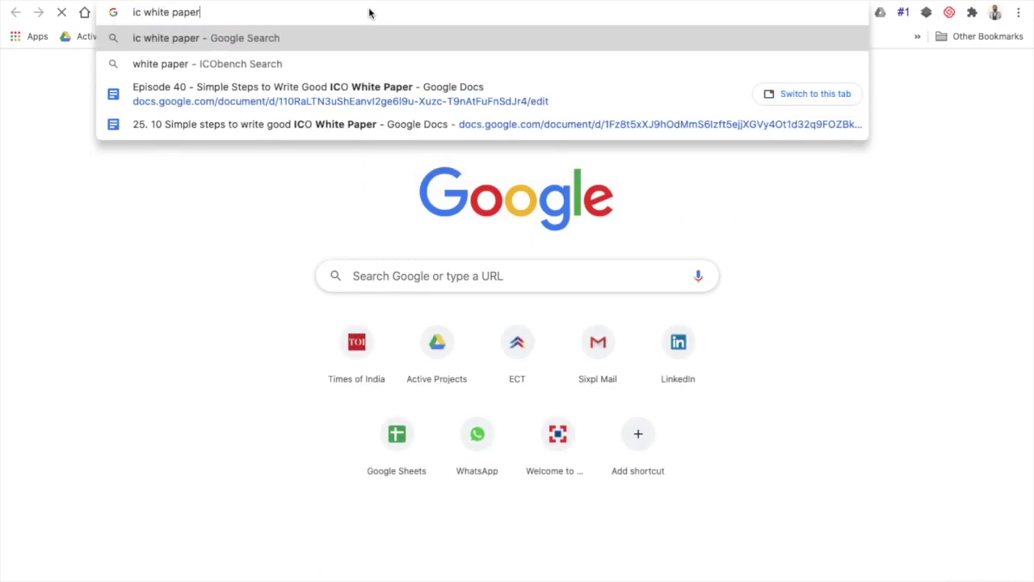
key("Return")
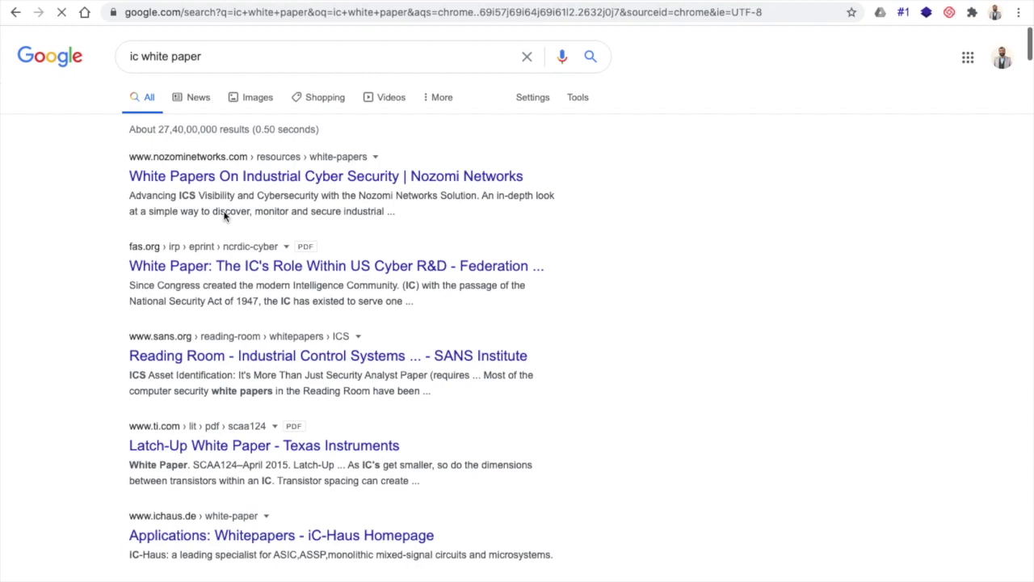
left_click_drag(131, 198, 397, 211)
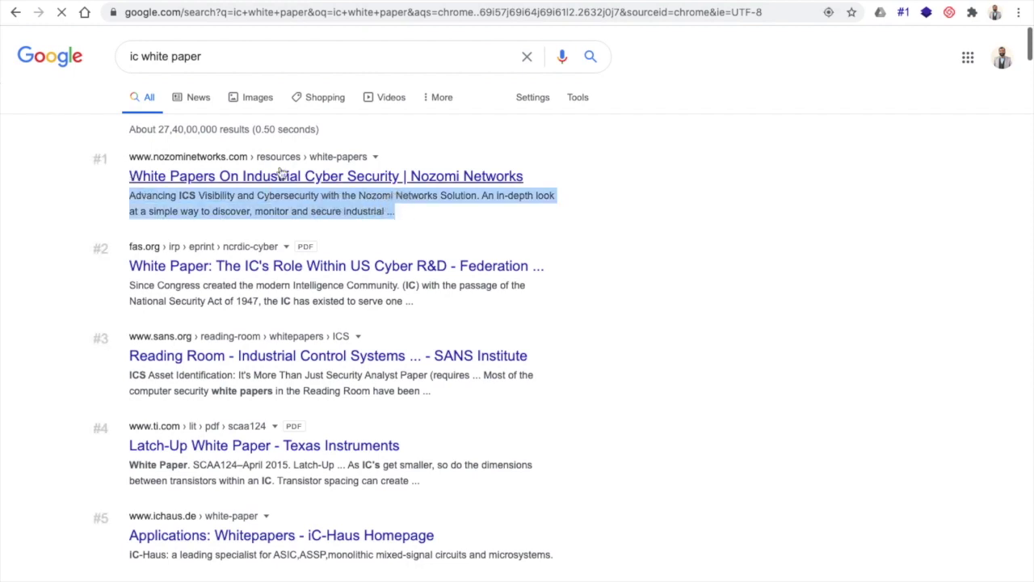
triple_click(150, 54)
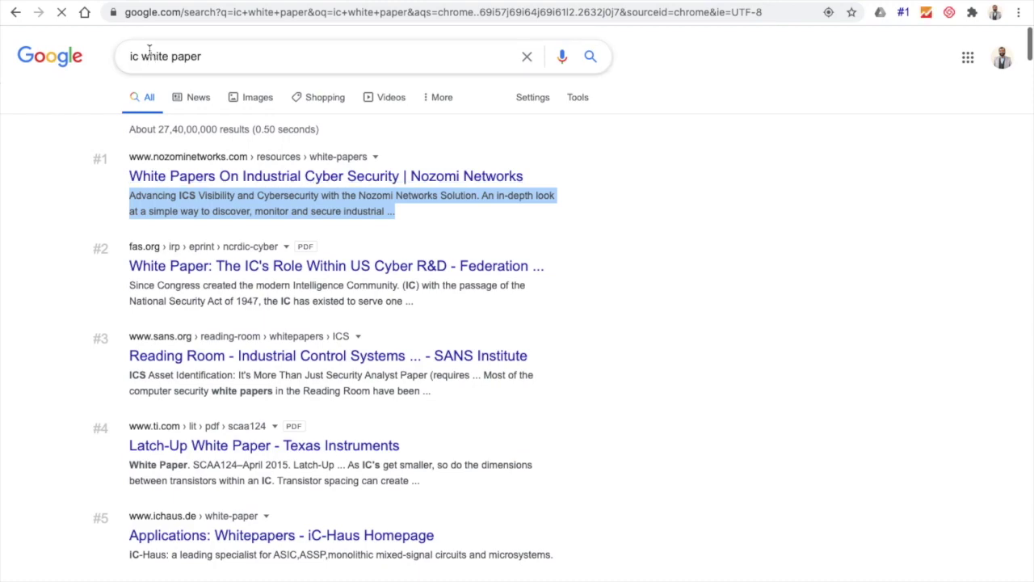
left_click(815, 235)
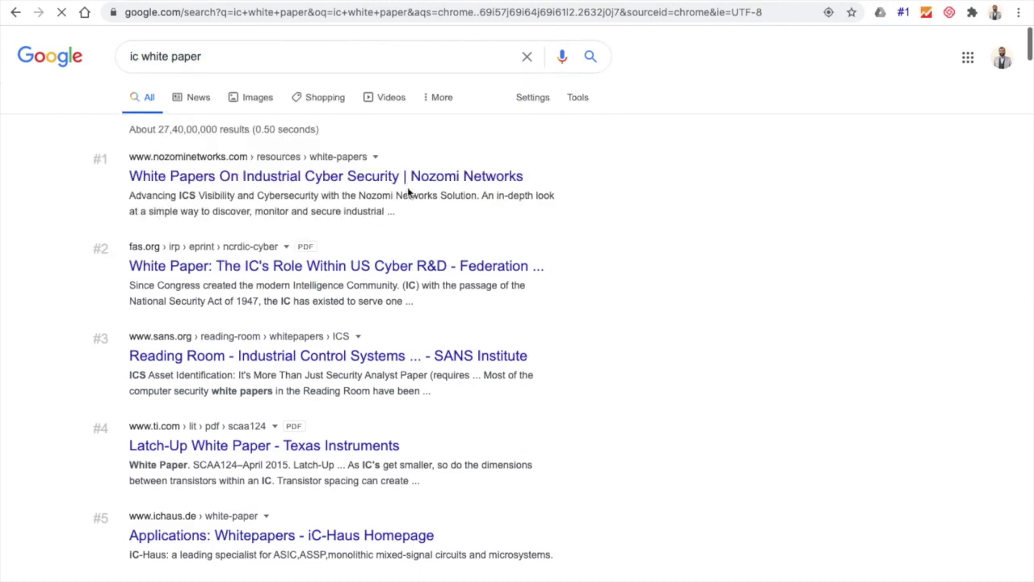
scroll(567, 358, "down", 2)
scroll(566, 358, "down", 11)
scroll(566, 358, "down", 6)
scroll(567, 358, "up", 6)
scroll(566, 358, "up", 7)
Correct the Google search to "ico white paper" and examine how the ranking pages word their titles and descriptions.
left_click(138, 45)
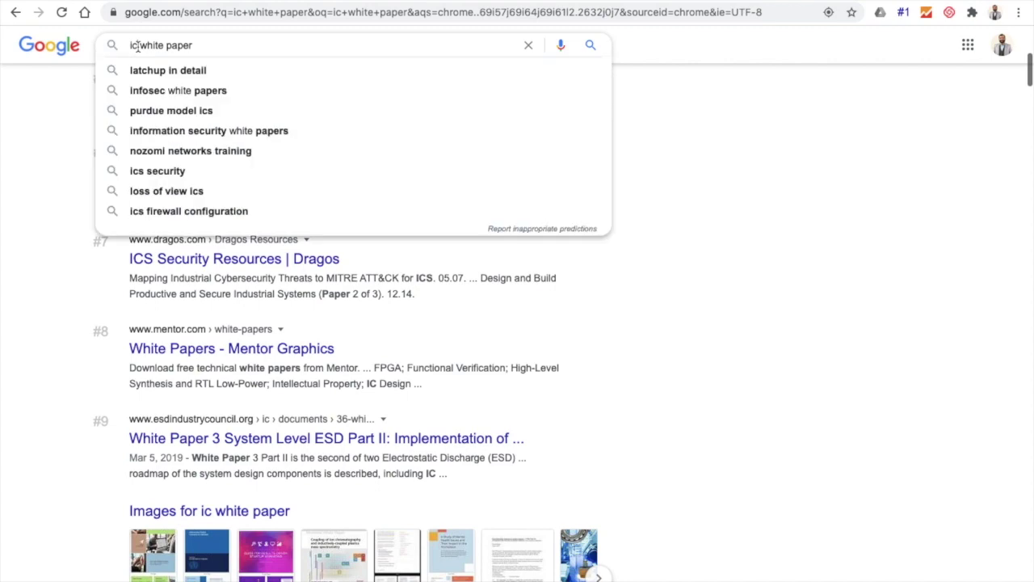
type("o")
key("Return")
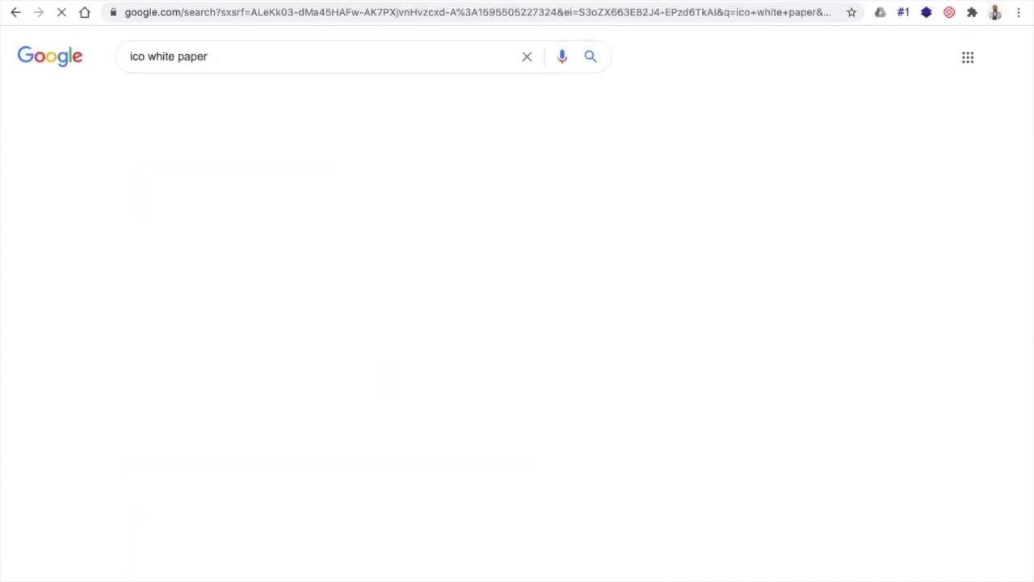
scroll(583, 311, "down", 10)
scroll(583, 312, "up", 2)
scroll(582, 315, "up", 1)
scroll(582, 315, "down", 5)
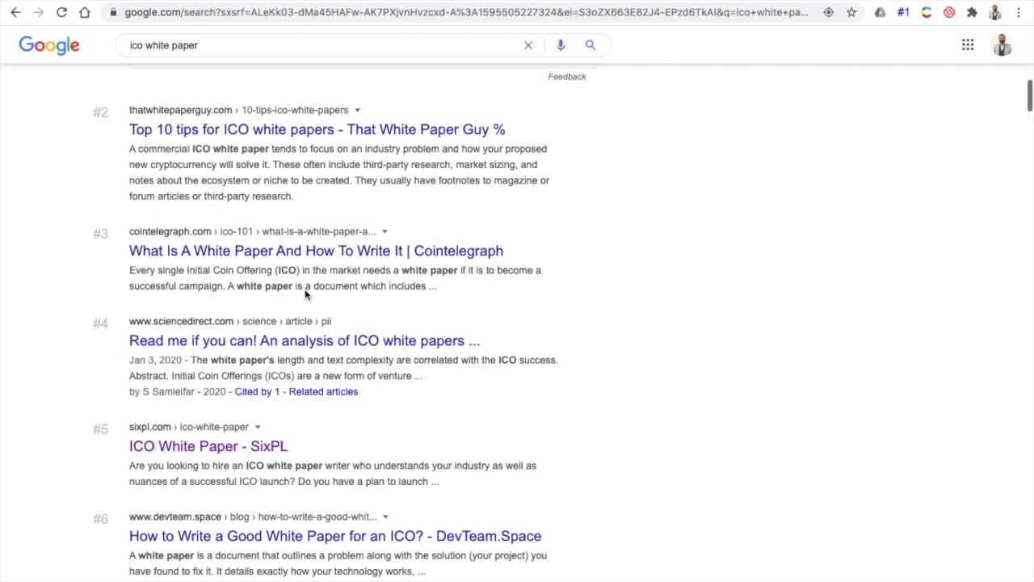
Return to the WordPress post, expand the Yoast SEO analysis and examine its problems, improvements, text length and keyphrase density.
left_click(117, 4)
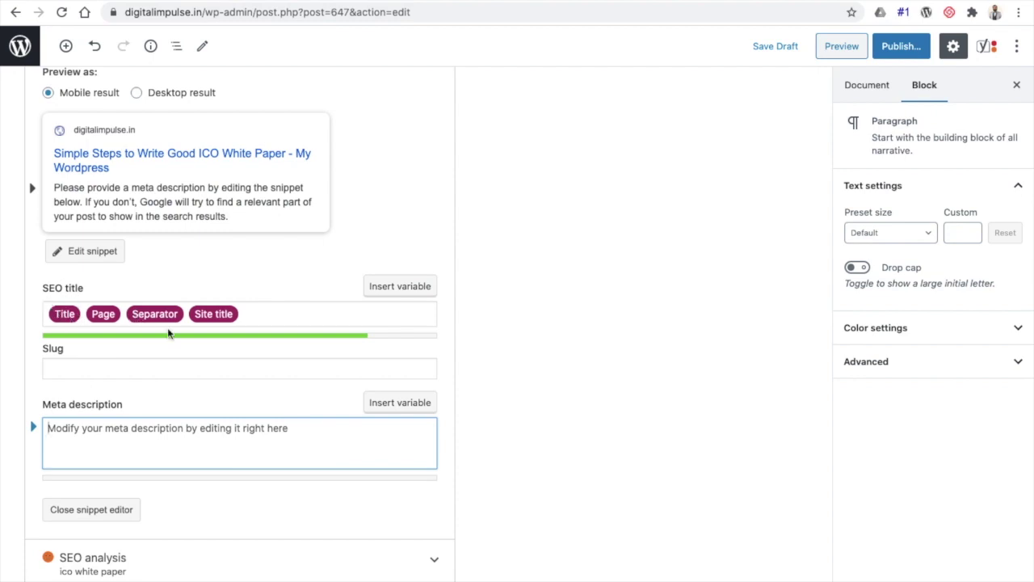
scroll(194, 525, "down", 3)
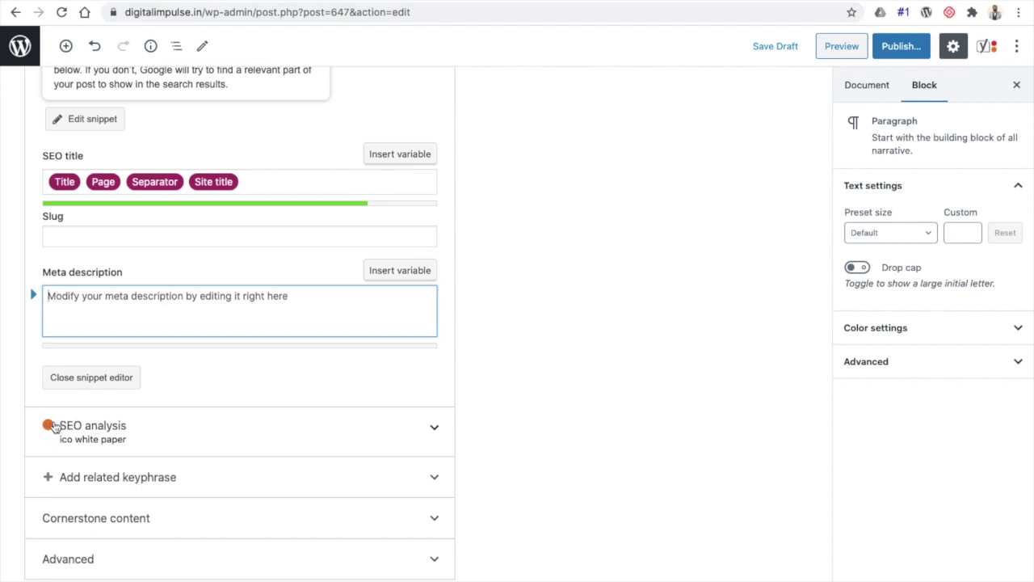
left_click(105, 426)
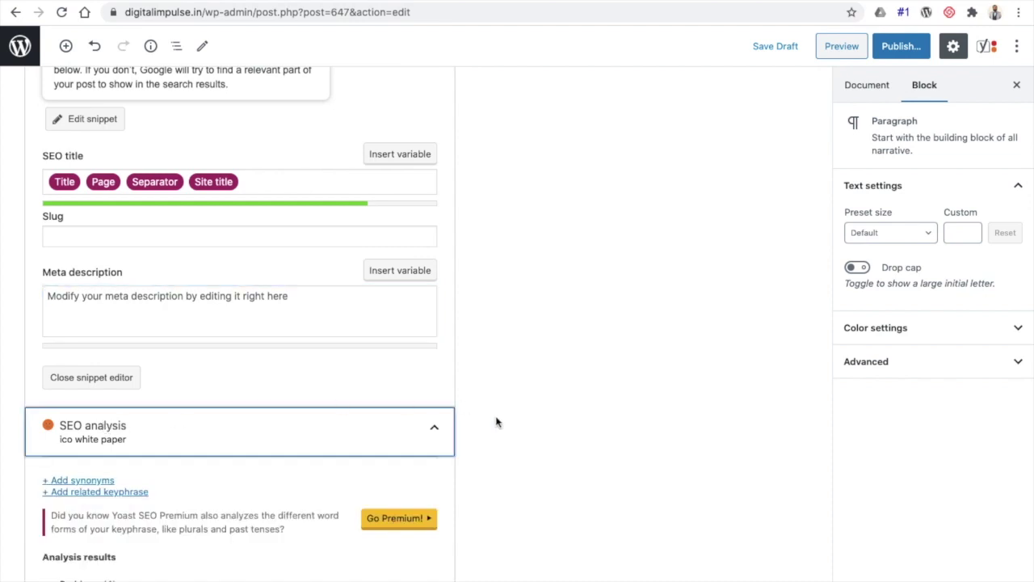
scroll(496, 422, "down", 3)
scroll(496, 422, "down", 1)
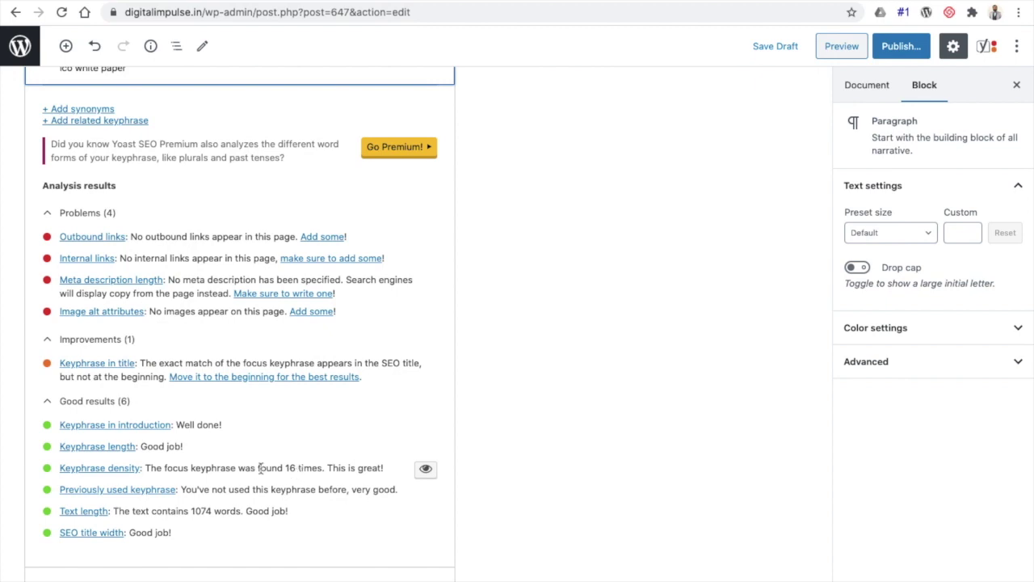
left_click_drag(190, 511, 213, 510)
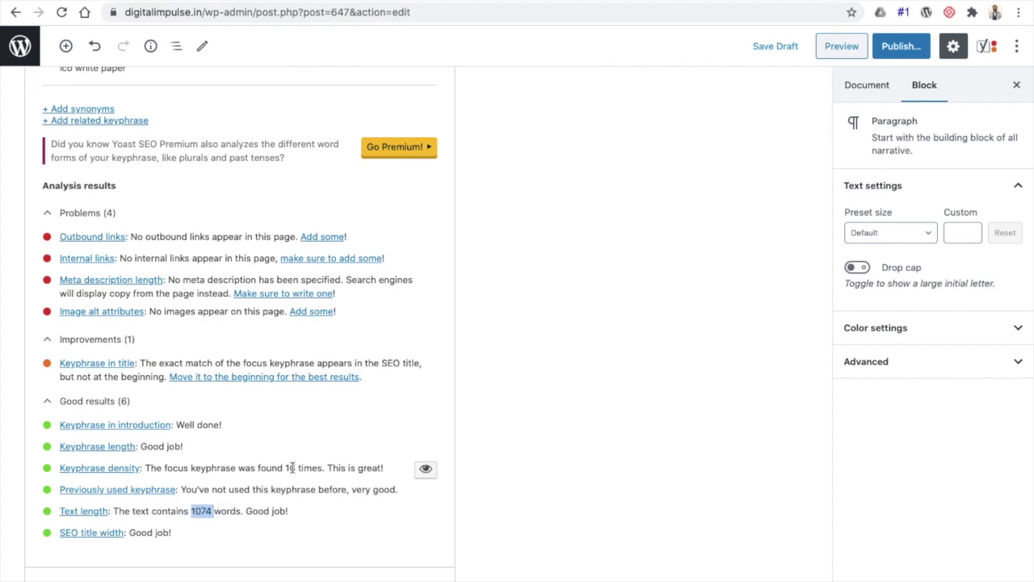
left_click_drag(286, 467, 294, 467)
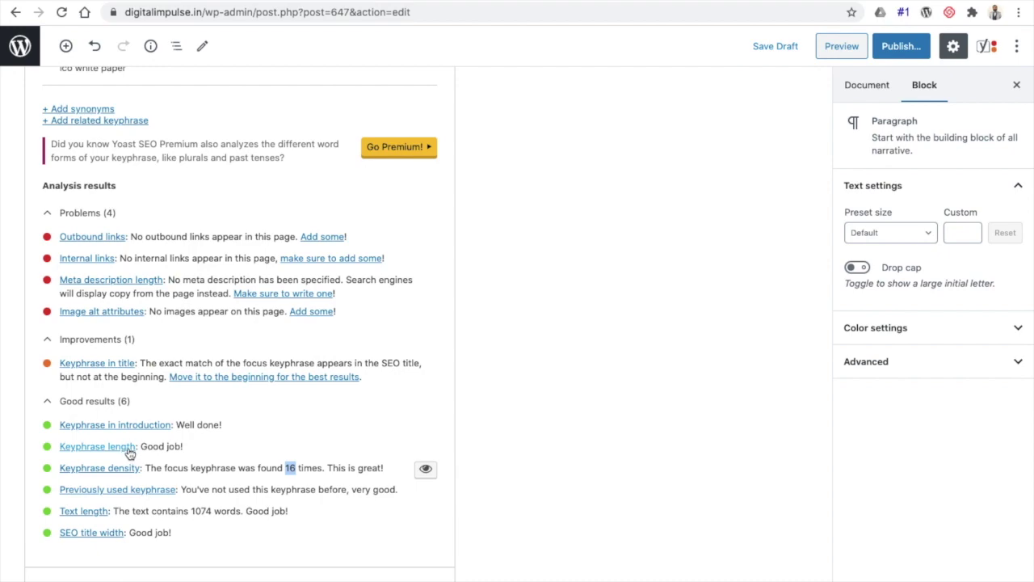
Compare the focus keyphrase and the title in the Google preview with the keyphrase-in-title advice in the SEO analysis.
scroll(268, 418, "up", 5)
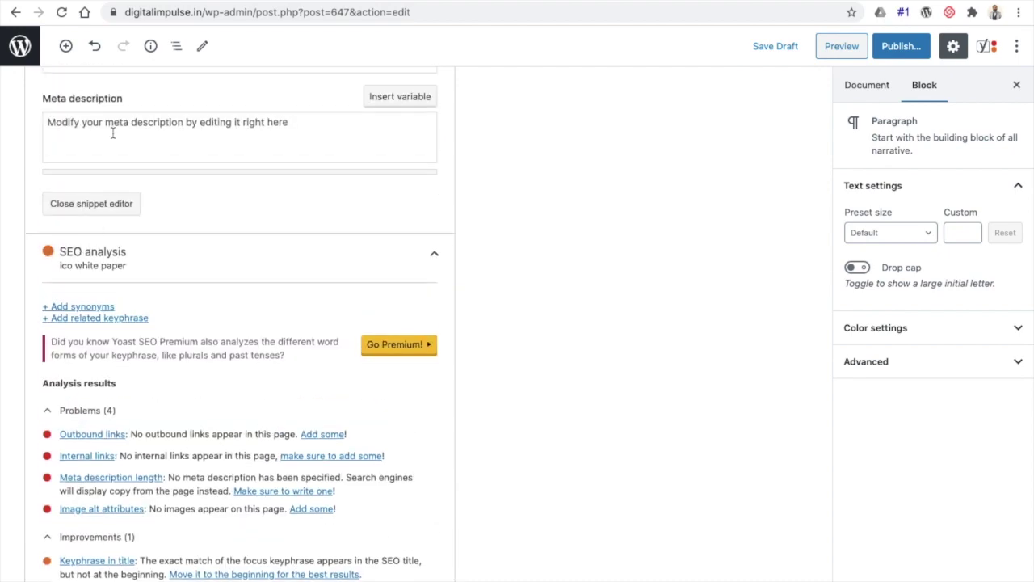
scroll(178, 263, "up", 5)
scroll(177, 263, "up", 6)
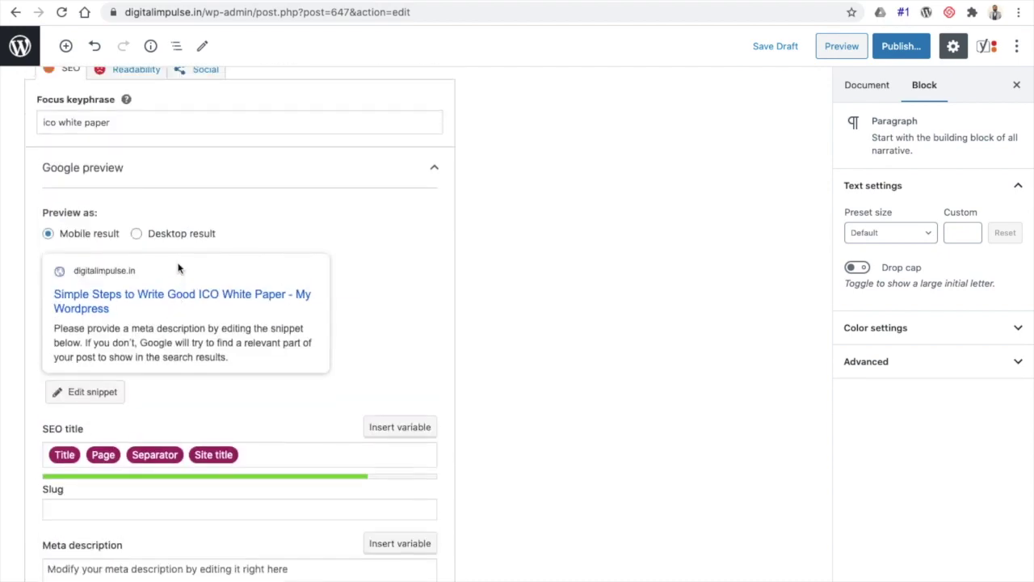
scroll(299, 558, "down", 12)
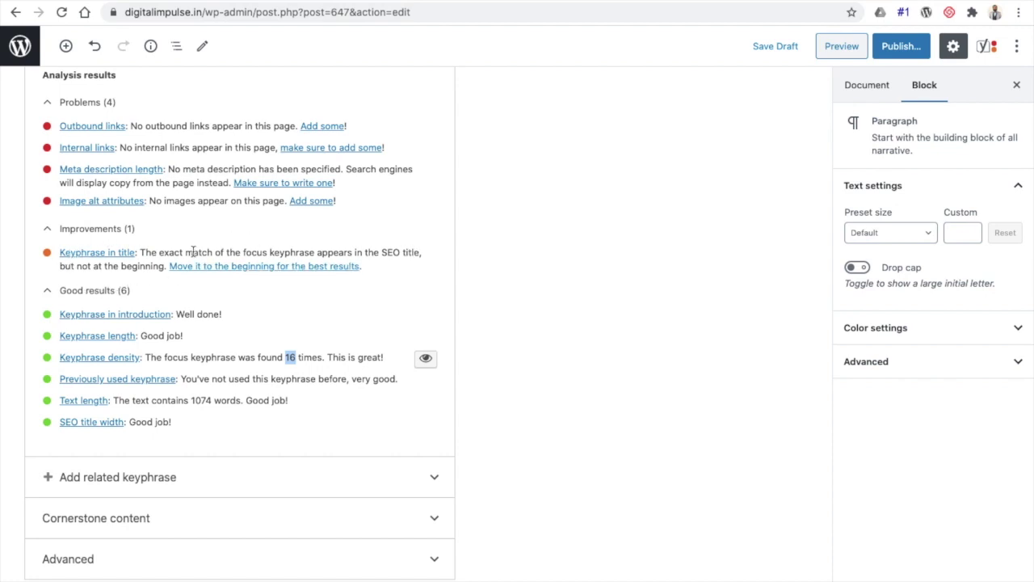
Check where the keyphrase "ICO white paper" occurs in the post's opening paragraph and throughout the article.
scroll(297, 211, "up", 20)
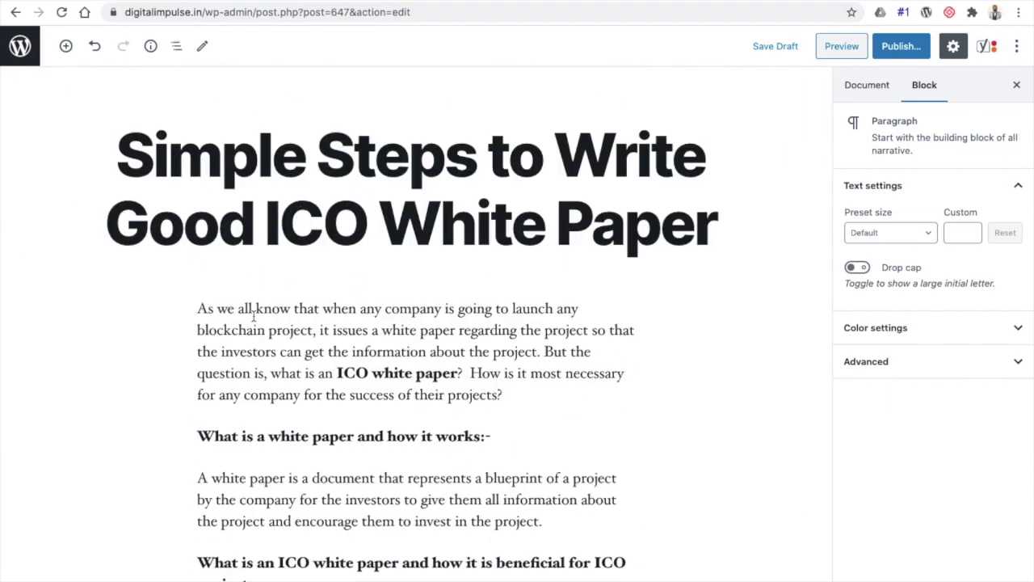
left_click(253, 311)
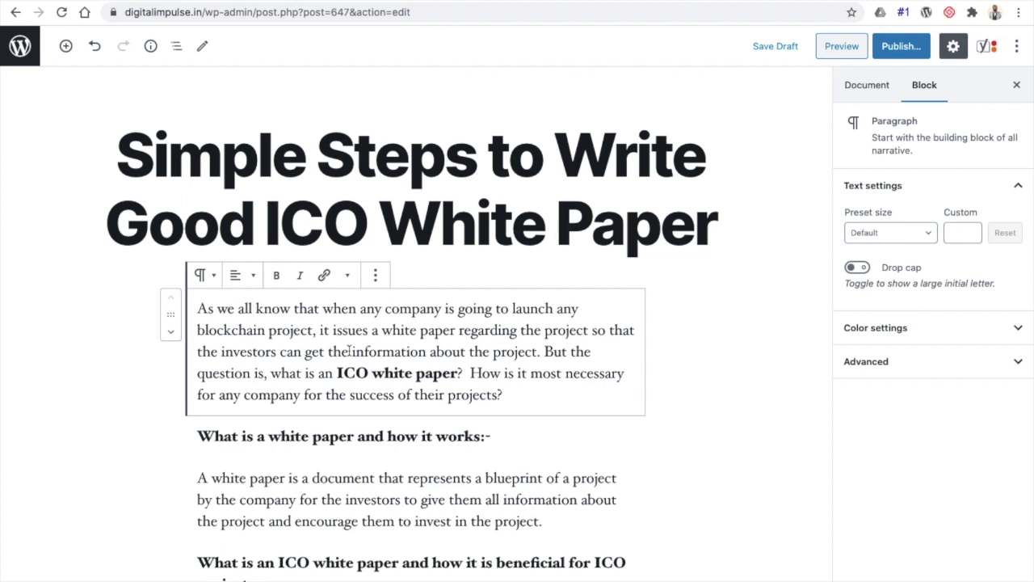
left_click_drag(337, 372, 459, 372)
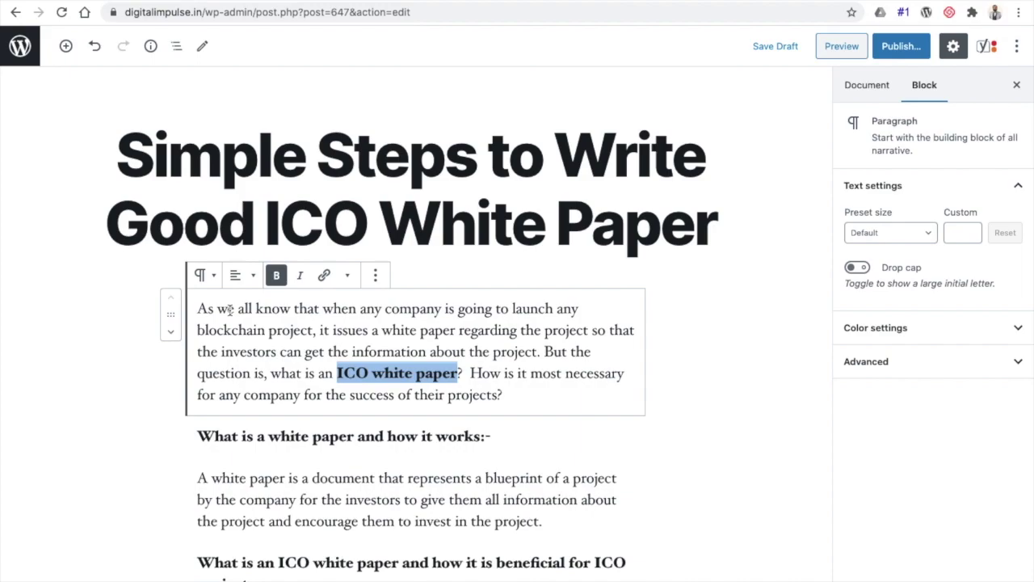
scroll(230, 310, "down", 20)
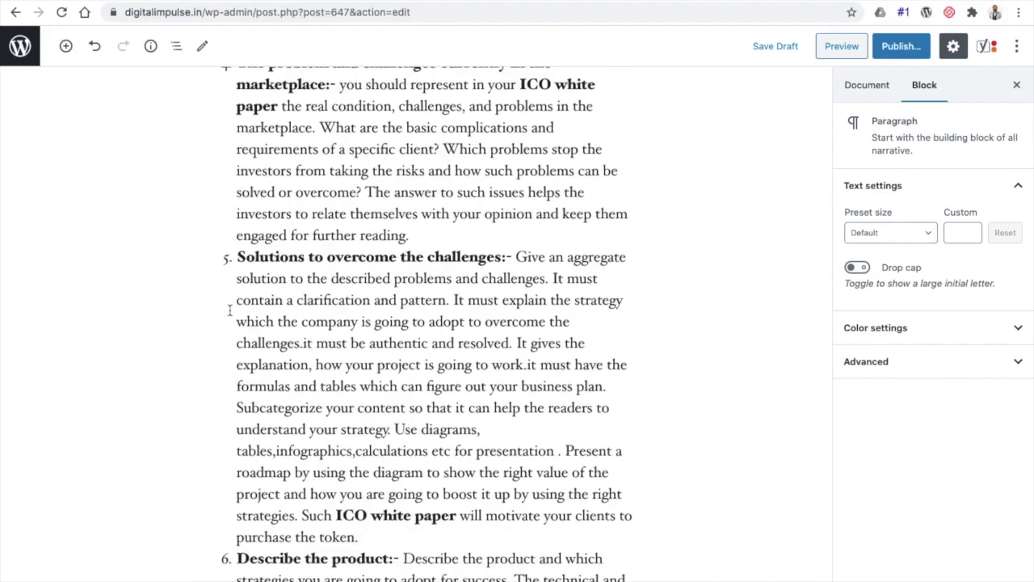
scroll(231, 312, "up", 5)
scroll(231, 310, "up", 3)
Review the SEO analysis problems again, going from the meta description length problem to the meta description field.
scroll(231, 309, "down", 12)
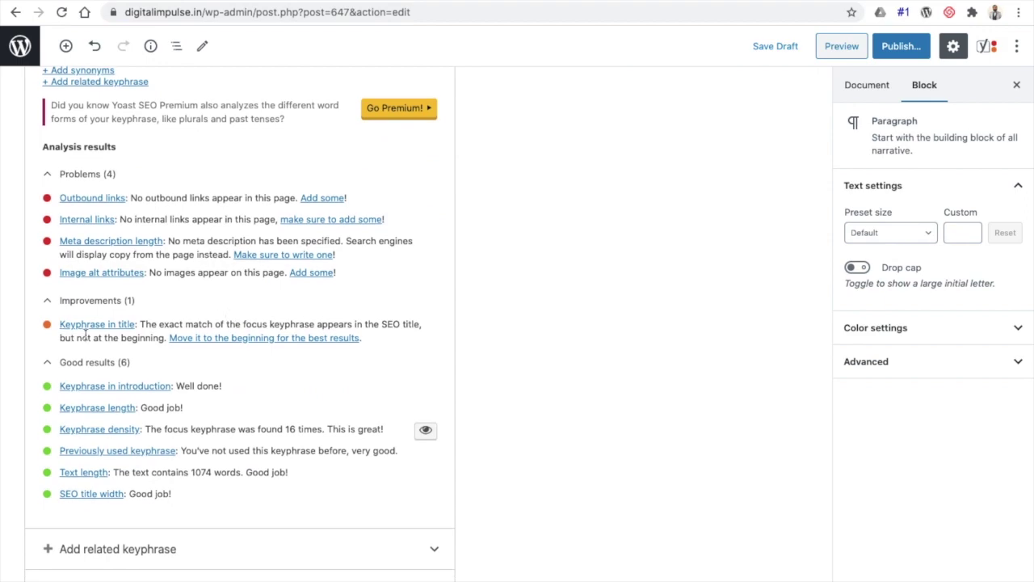
left_click(114, 248)
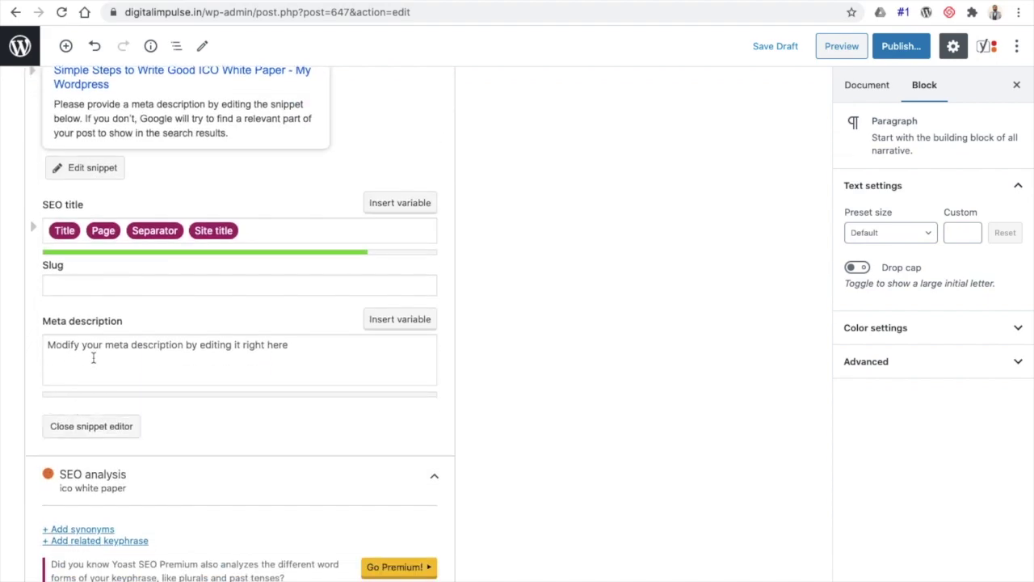
scroll(94, 360, "down", 7)
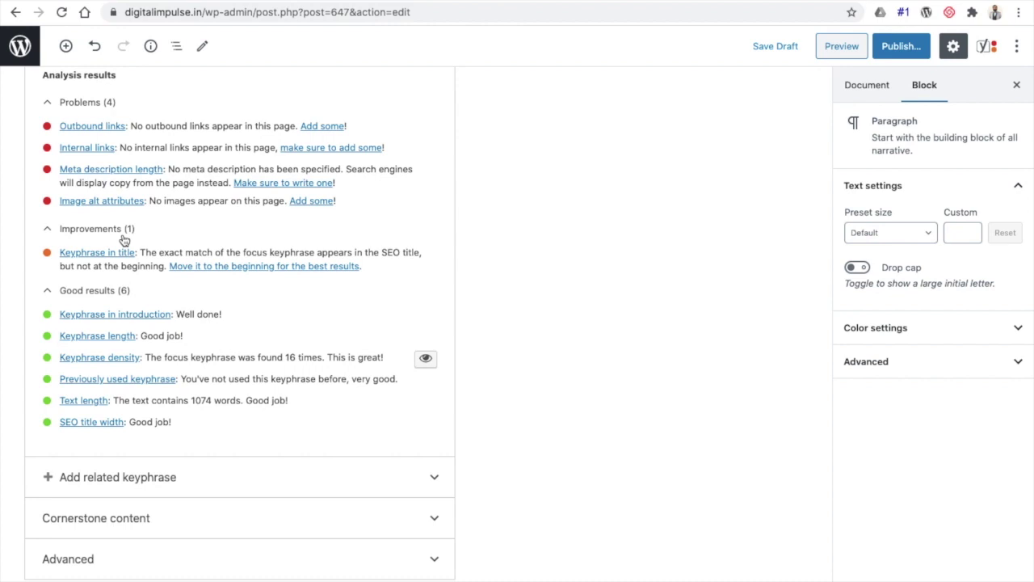
scroll(124, 240, "up", 2)
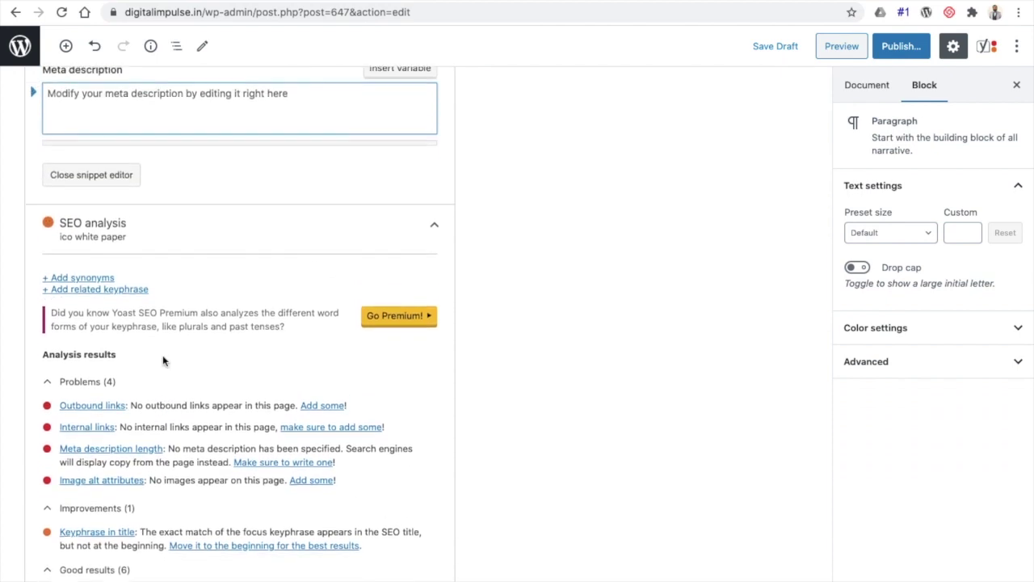
scroll(162, 354, "up", 6)
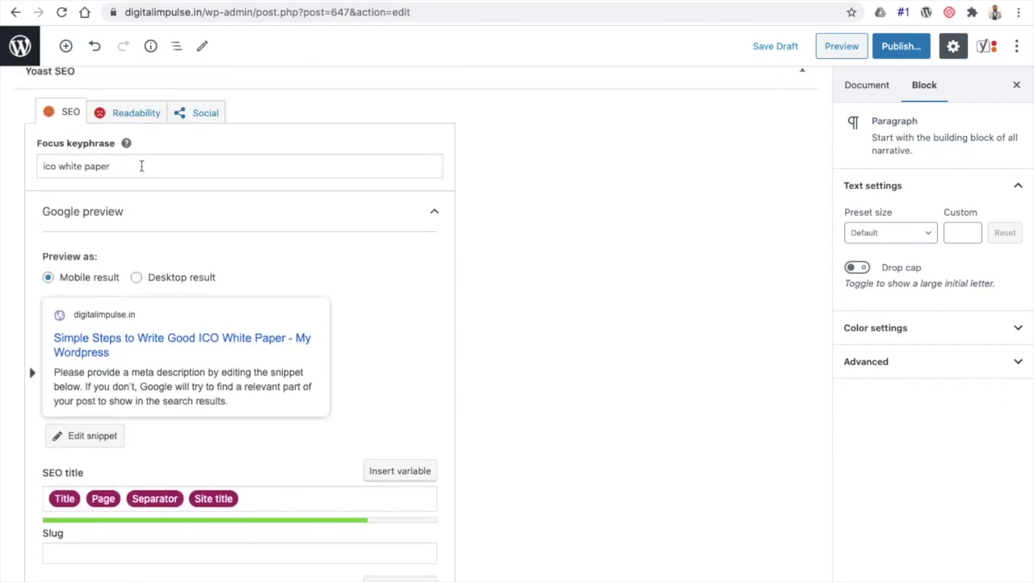
Open the Yoast Readability analysis and examine its problems and improvements, including the Flesch Reading Ease score.
left_click(139, 115)
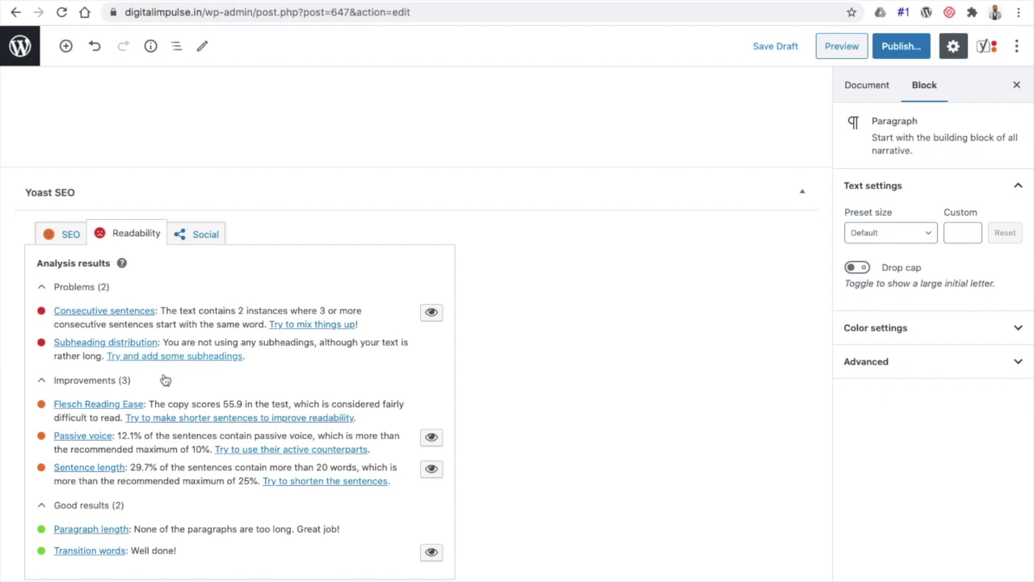
left_click_drag(223, 404, 245, 402)
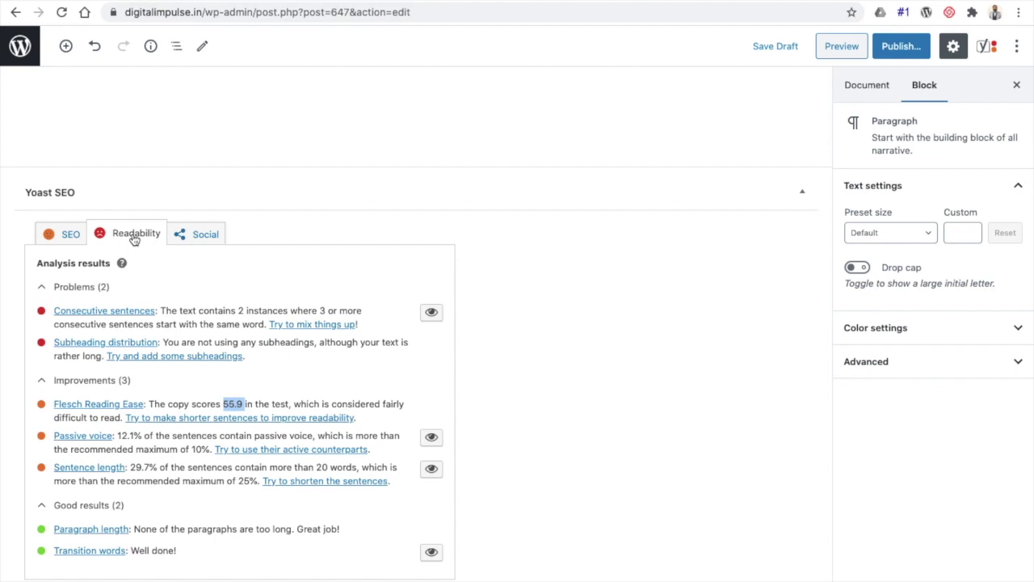
left_click(61, 236)
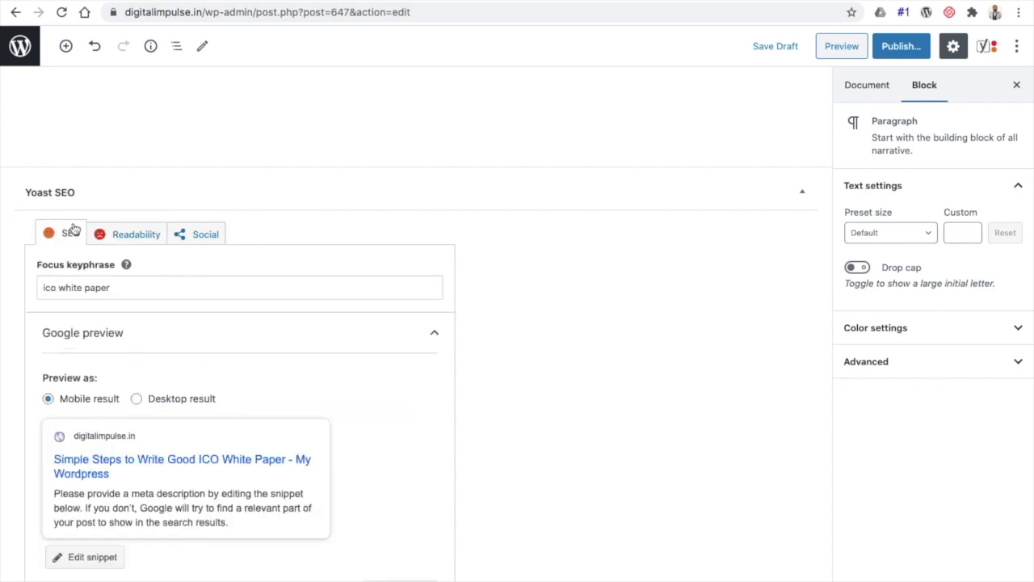
left_click(134, 241)
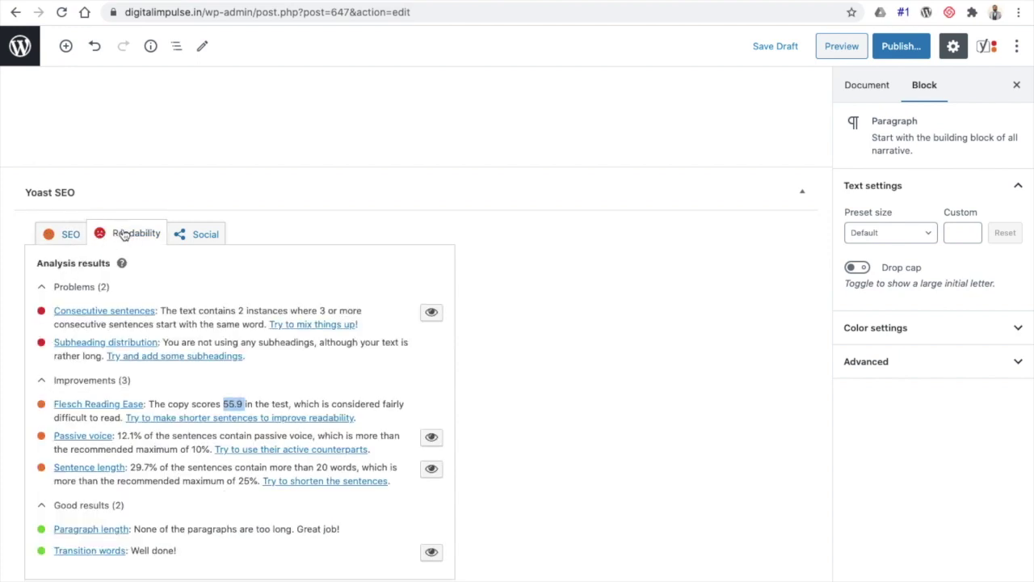
Look through the article for the text behind the consecutive sentences problem in the Readability analysis, ending at the paragraph explaining ICO white papers.
scroll(114, 234, "up", 1)
scroll(115, 235, "up", 5)
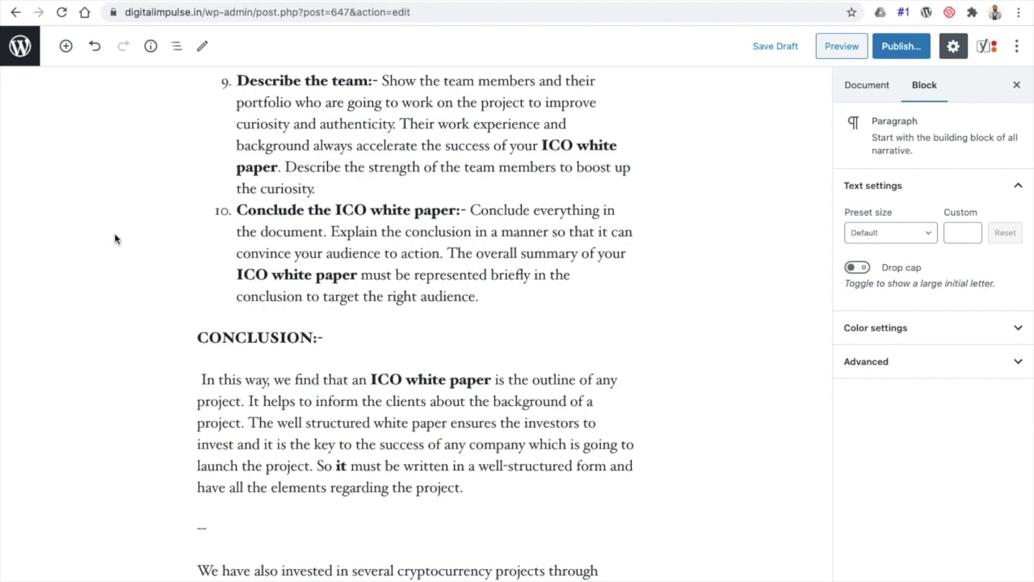
scroll(115, 239, "down", 10)
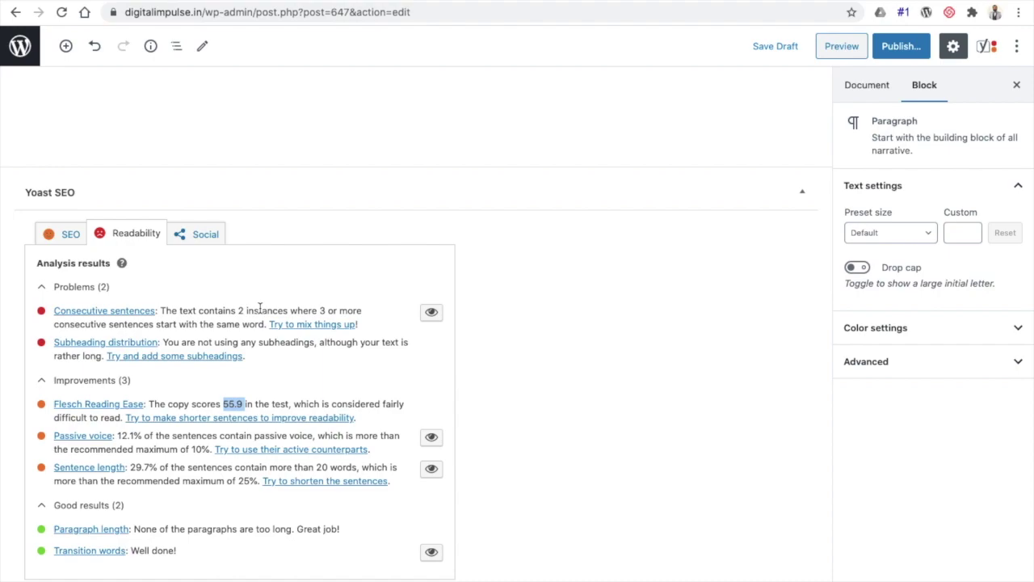
scroll(261, 309, "up", 15)
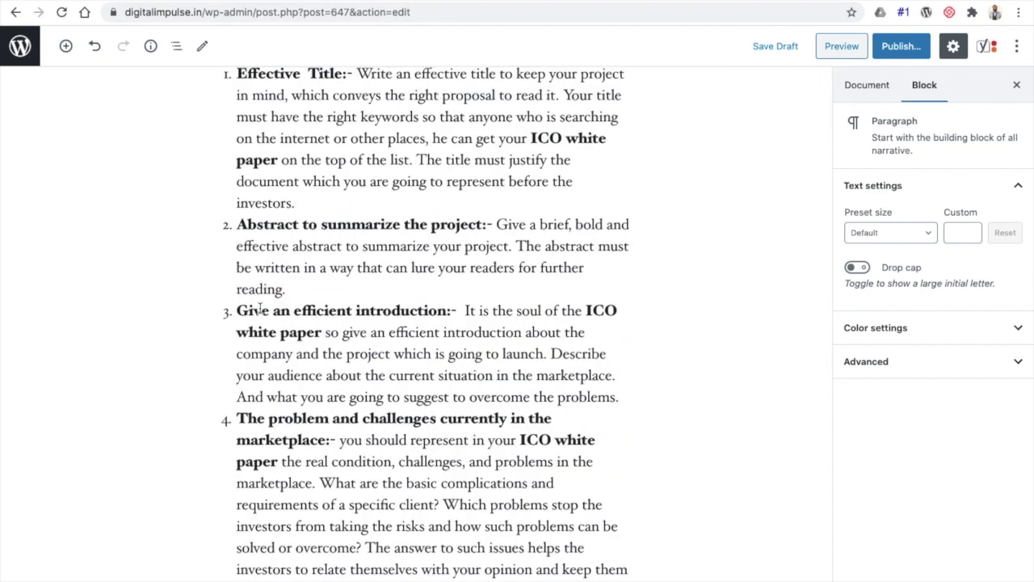
scroll(260, 309, "up", 5)
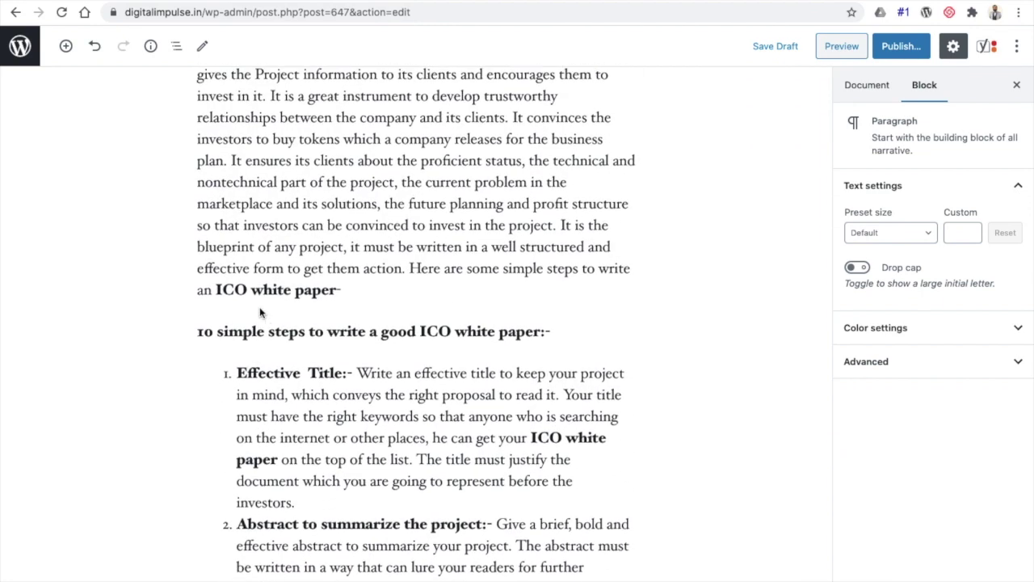
scroll(261, 312, "up", 1)
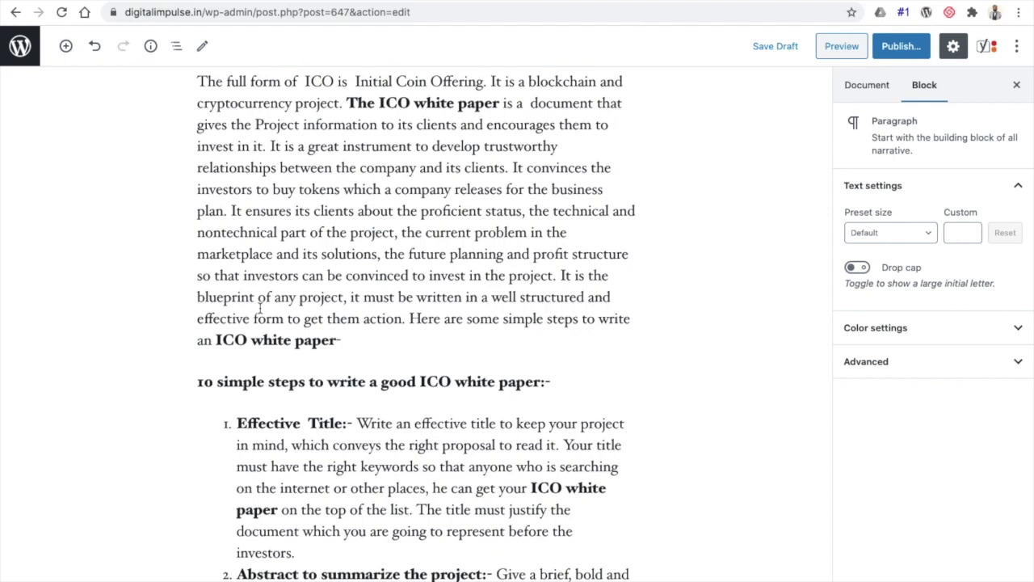
scroll(261, 310, "up", 2)
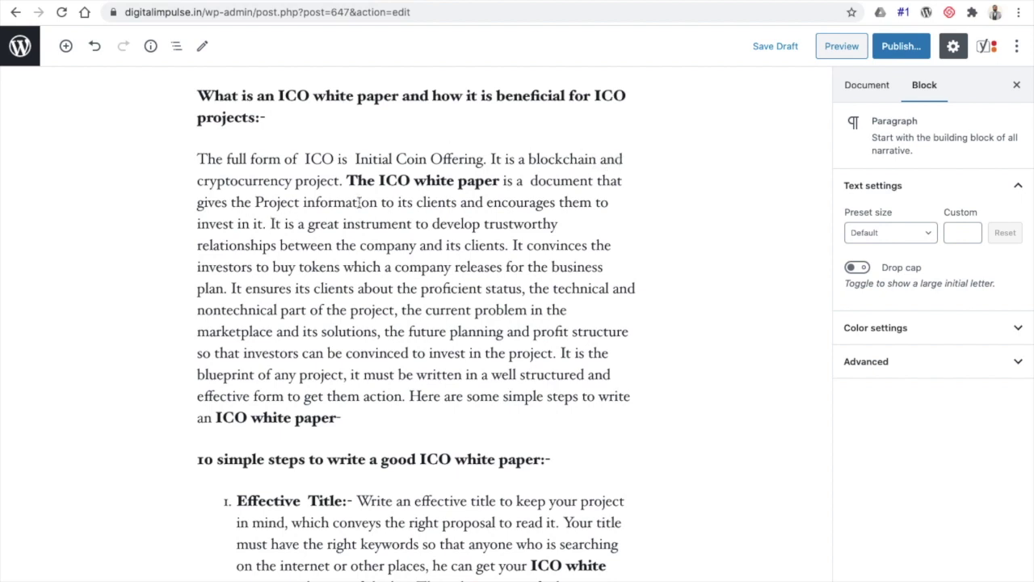
Check the sentence openings in the paragraph defining the ICO white paper, highlighting "The" and each repeated "It".
left_click_drag(490, 159, 343, 181)
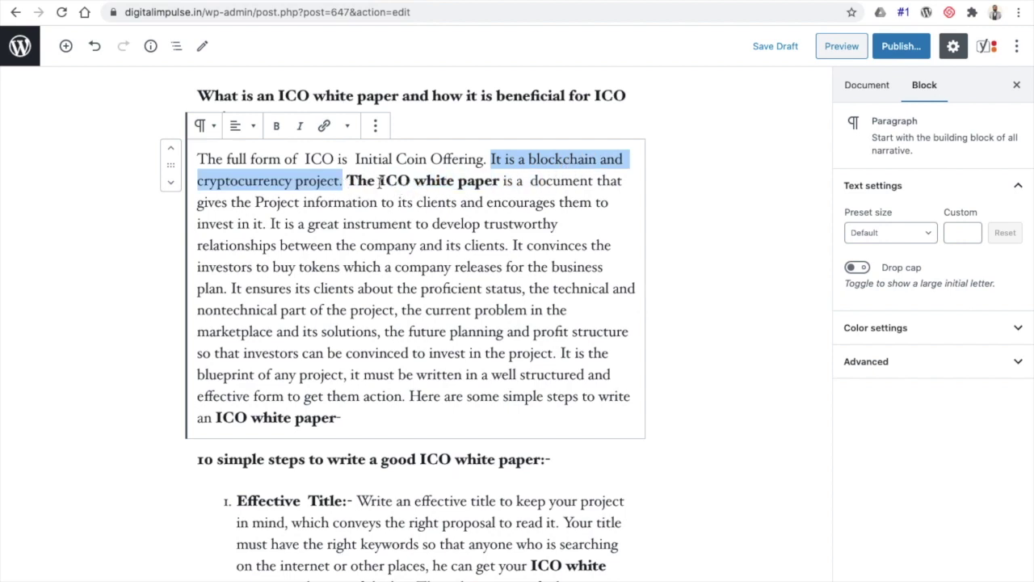
left_click_drag(346, 179, 375, 181)
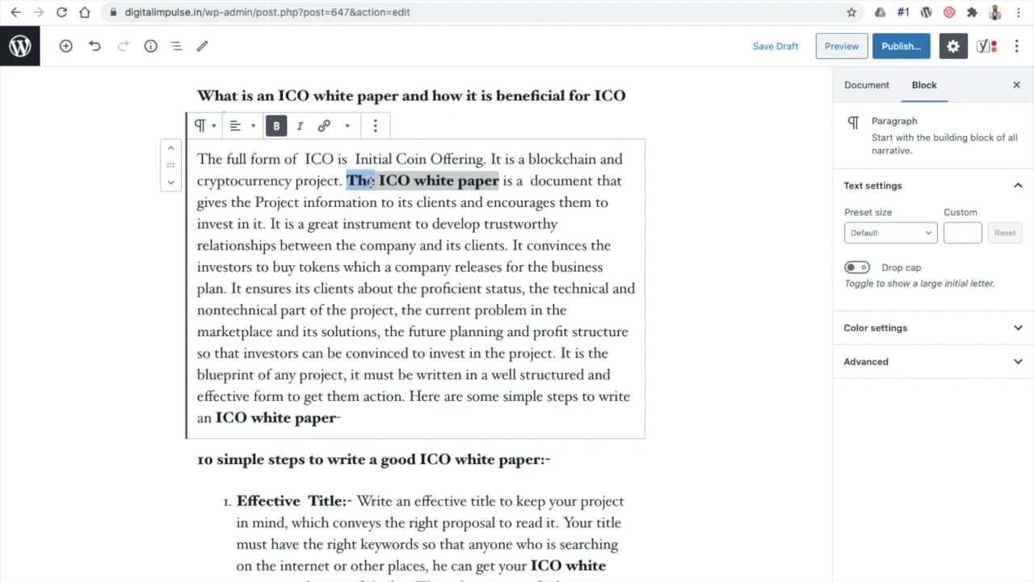
left_click_drag(270, 224, 305, 226)
left_click_drag(508, 246, 524, 246)
left_click_drag(275, 224, 289, 224)
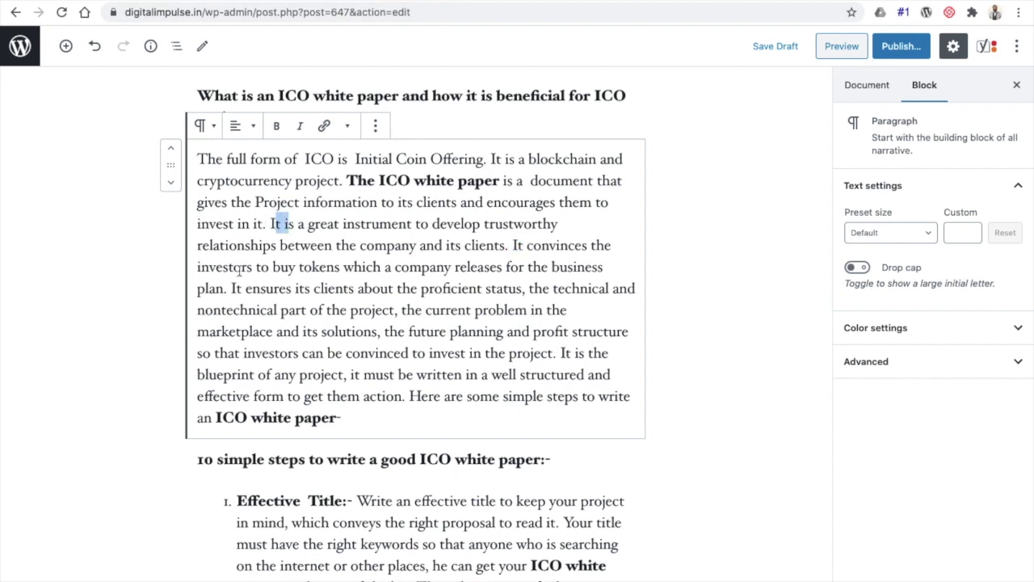
left_click_drag(232, 289, 251, 283)
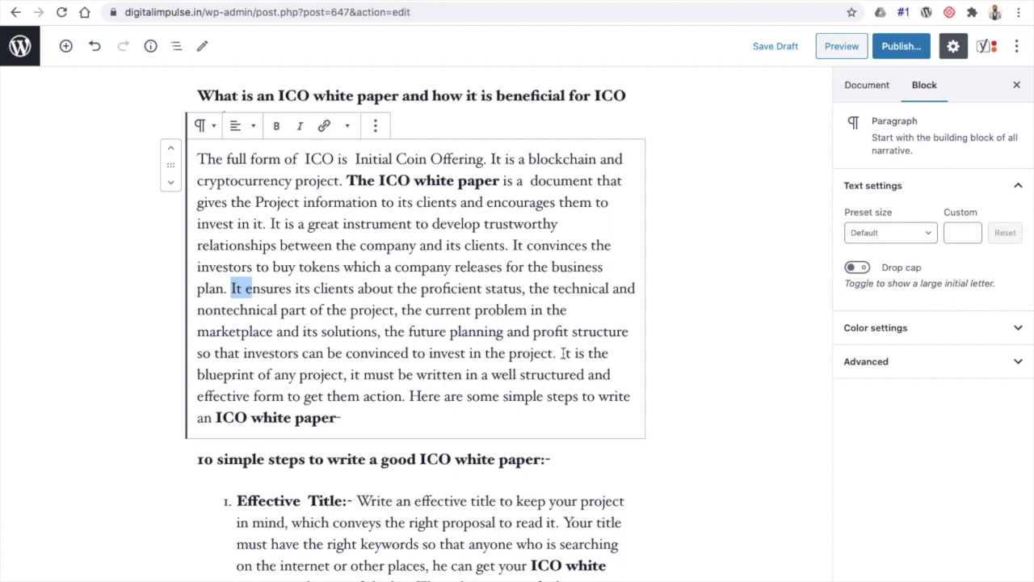
left_click_drag(561, 353, 570, 354)
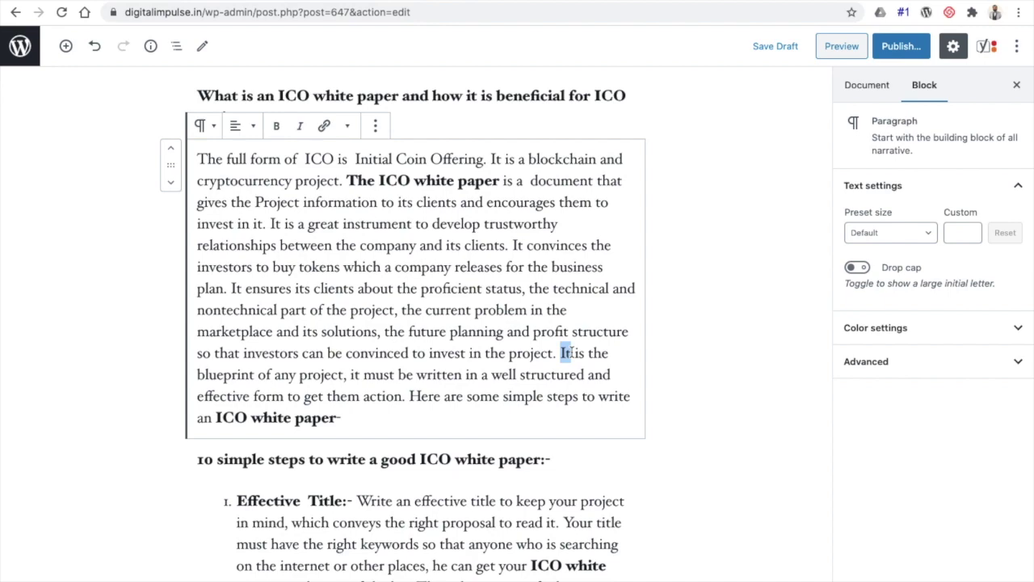
Review the revised post's focus keyphrase, Google preview, SEO title and meta description in the Yoast SEO section.
scroll(569, 355, "down", 20)
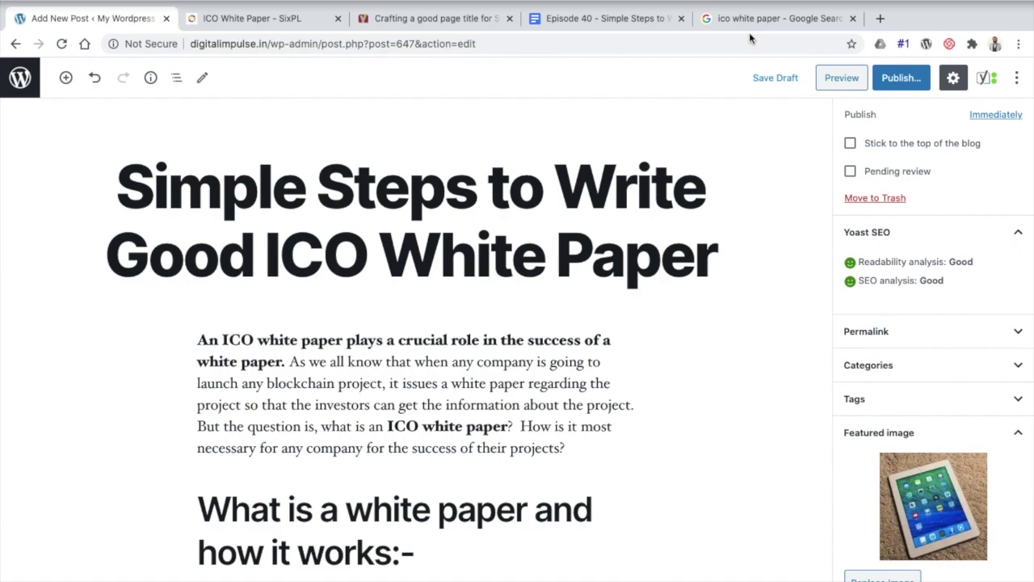
scroll(703, 201, "down", 10)
scroll(702, 204, "down", 15)
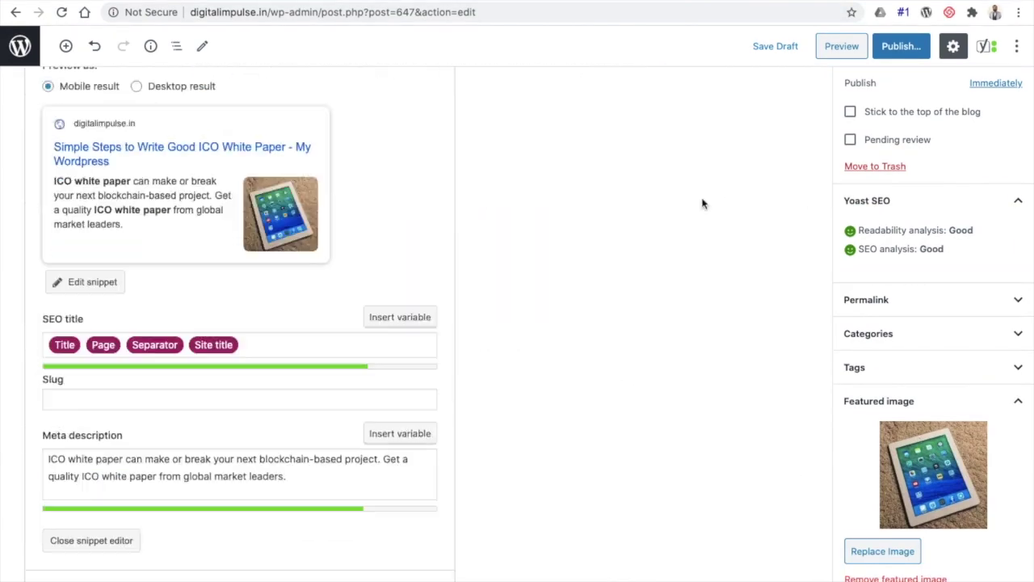
scroll(702, 204, "up", 3)
scroll(702, 204, "up", 5)
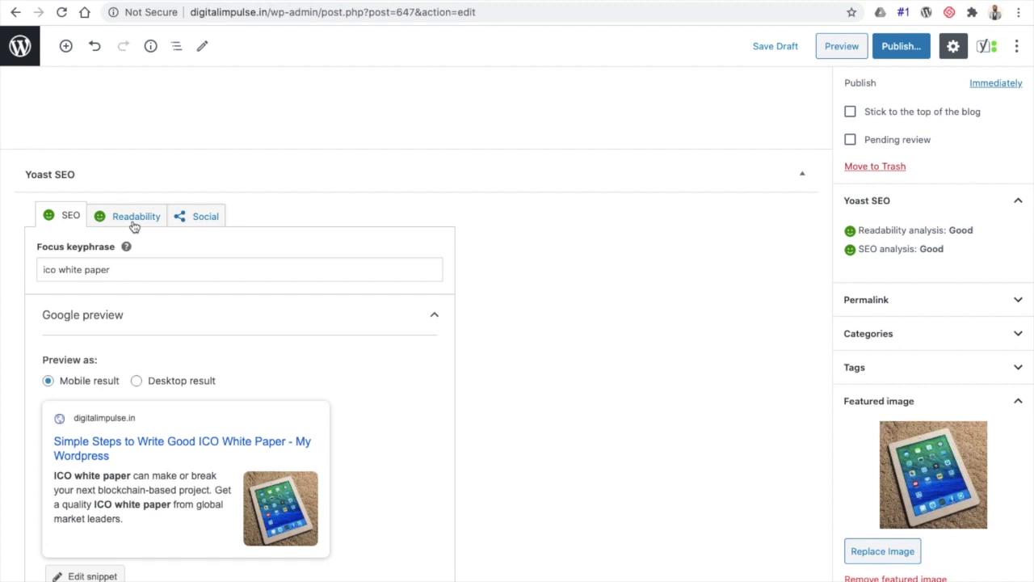
Look over the subheadings and shortened paragraphs in the revised article, from Legal Aspects back to the introduction advice.
scroll(134, 226, "up", 15)
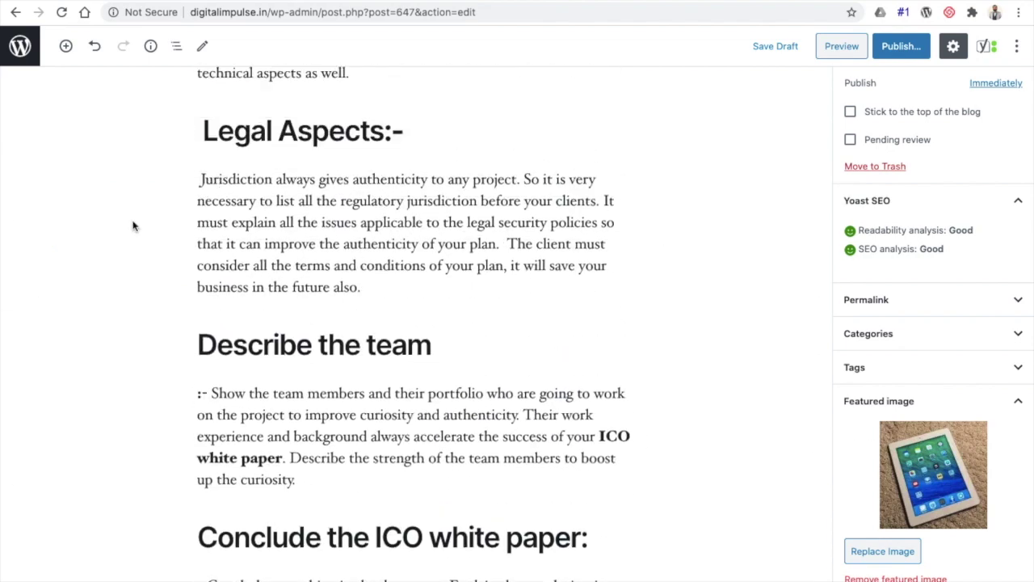
scroll(134, 227, "up", 6)
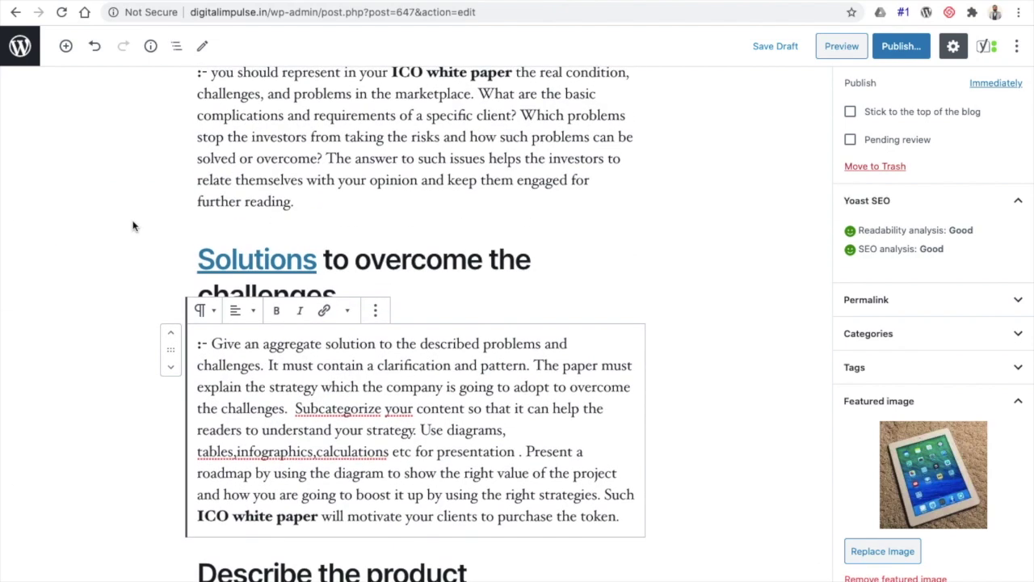
scroll(135, 226, "up", 5)
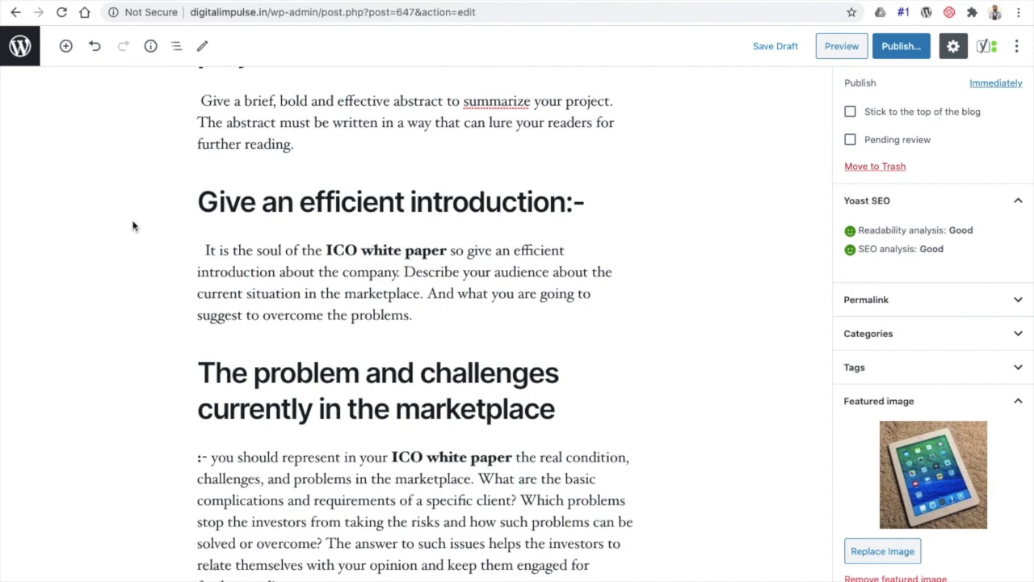
Examine the SEO analysis problems, improvements and good results, comparing the keyphrase-in-title advice with the post's title.
scroll(134, 227, "down", 15)
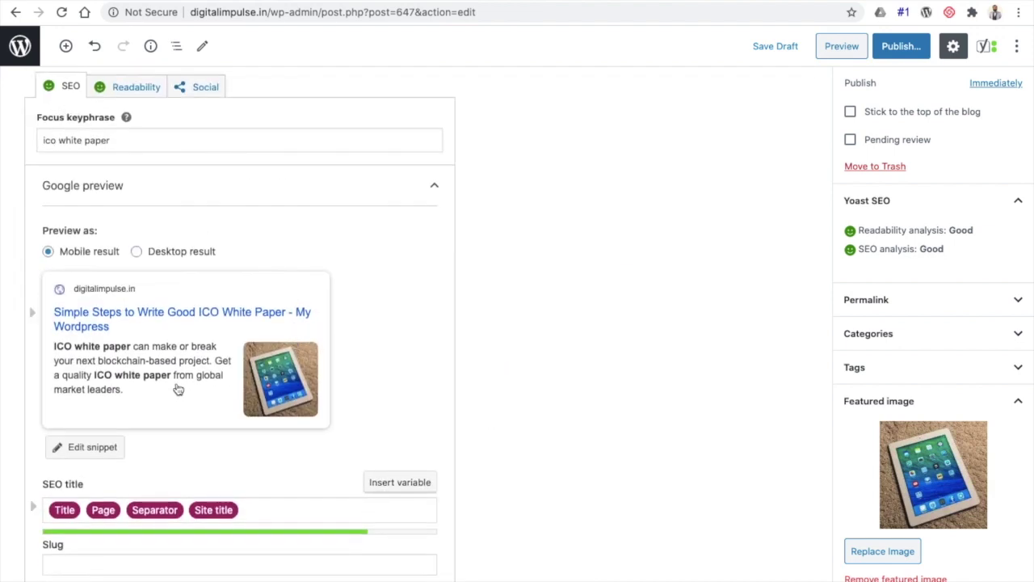
scroll(173, 381, "down", 8)
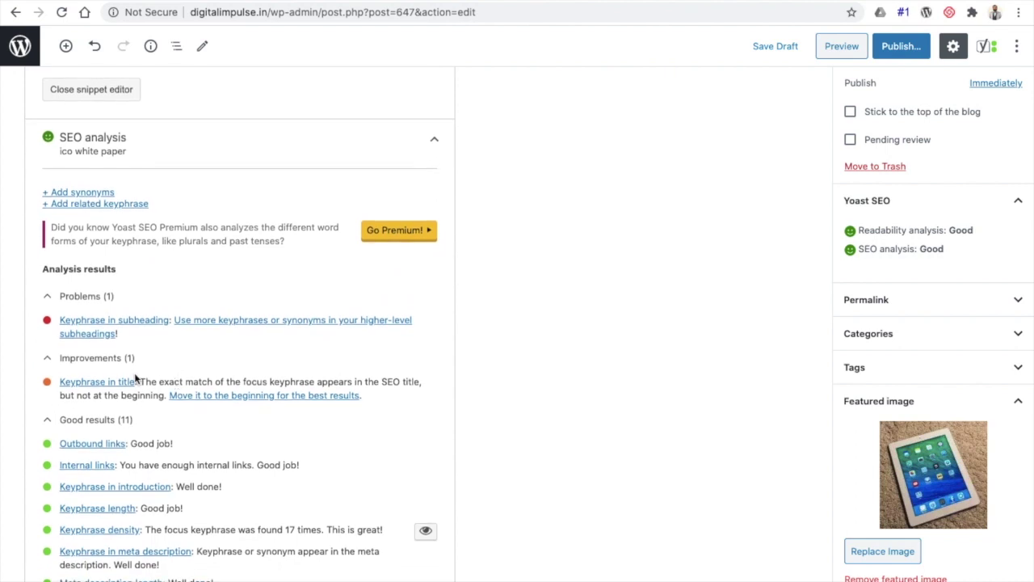
scroll(135, 374, "down", 3)
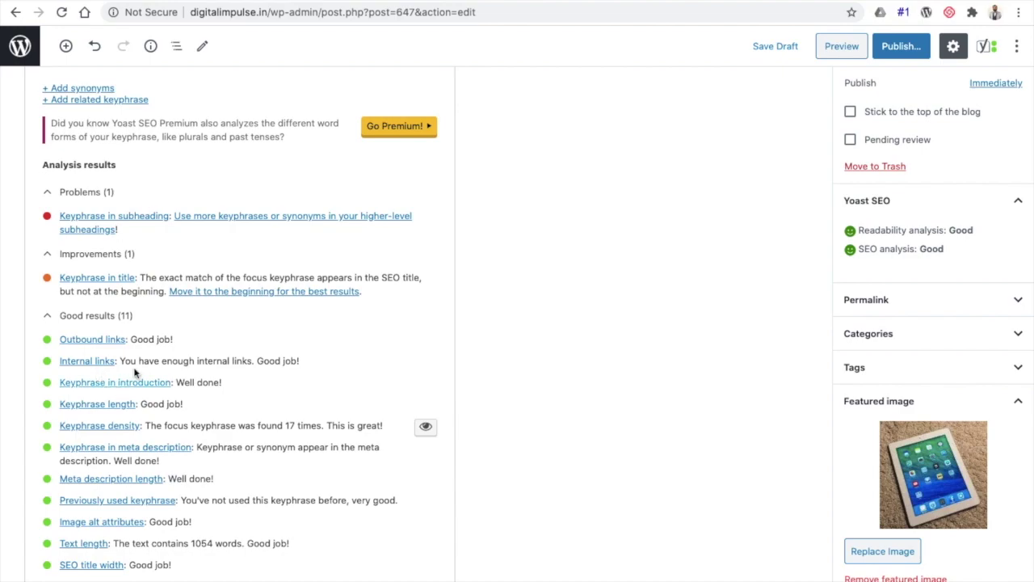
scroll(143, 365, "up", 20)
scroll(145, 366, "up", 10)
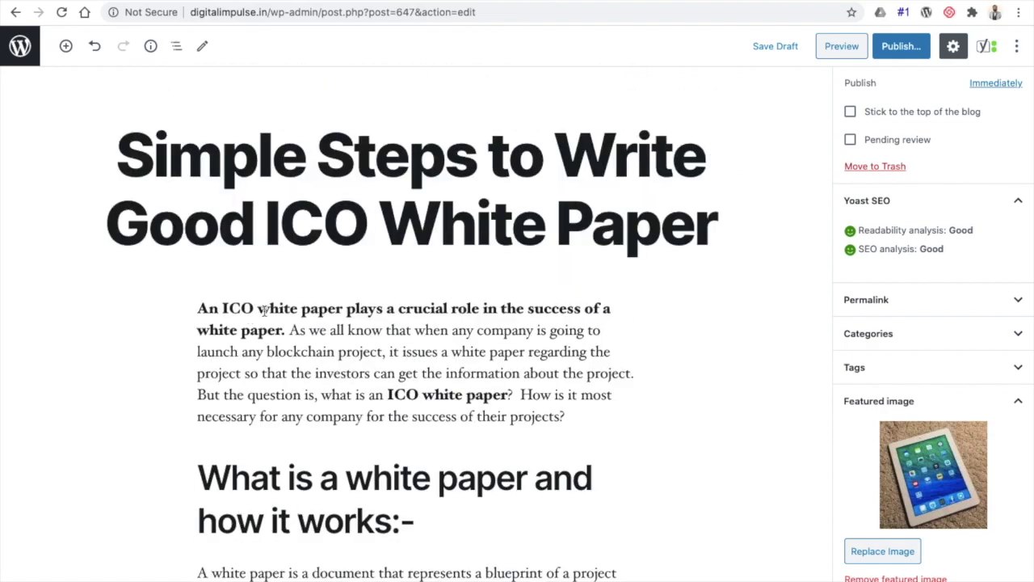
scroll(263, 319, "down", 20)
scroll(271, 317, "up", 1)
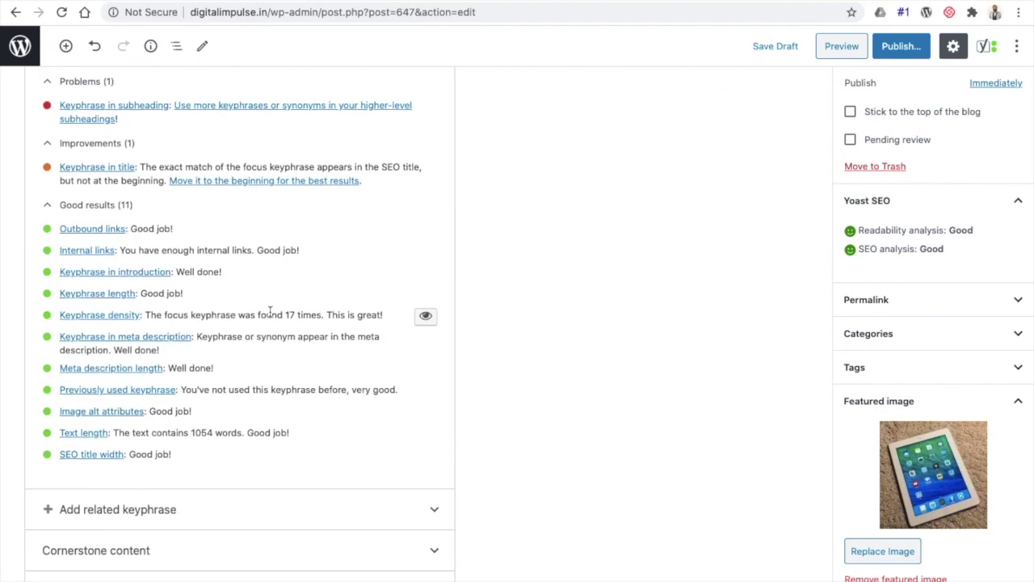
Replace the featured image with boats.jpg from the media library and give it the alt text "ico white paper".
scroll(905, 515, "down", 1)
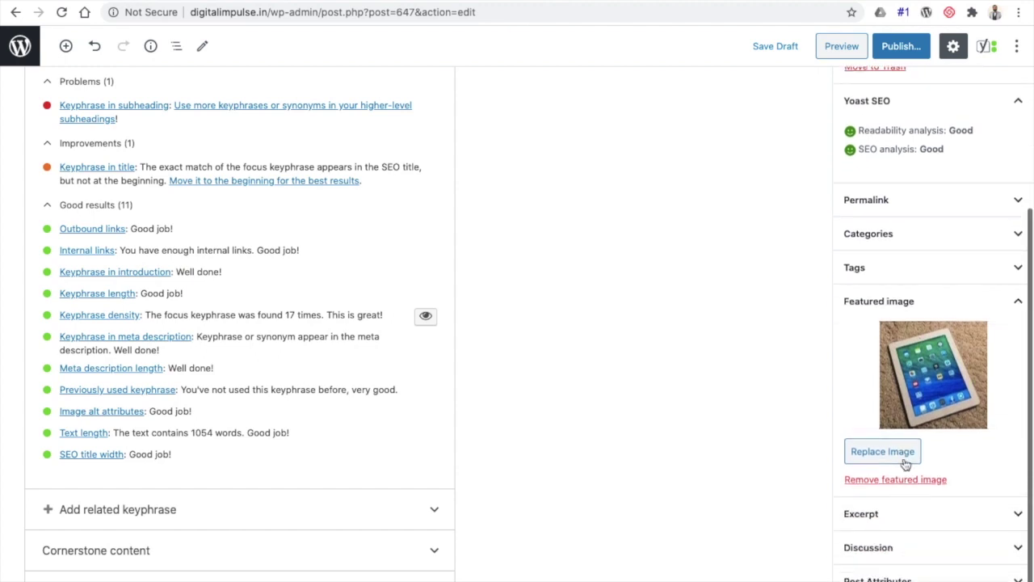
left_click(903, 456)
left_click(607, 237)
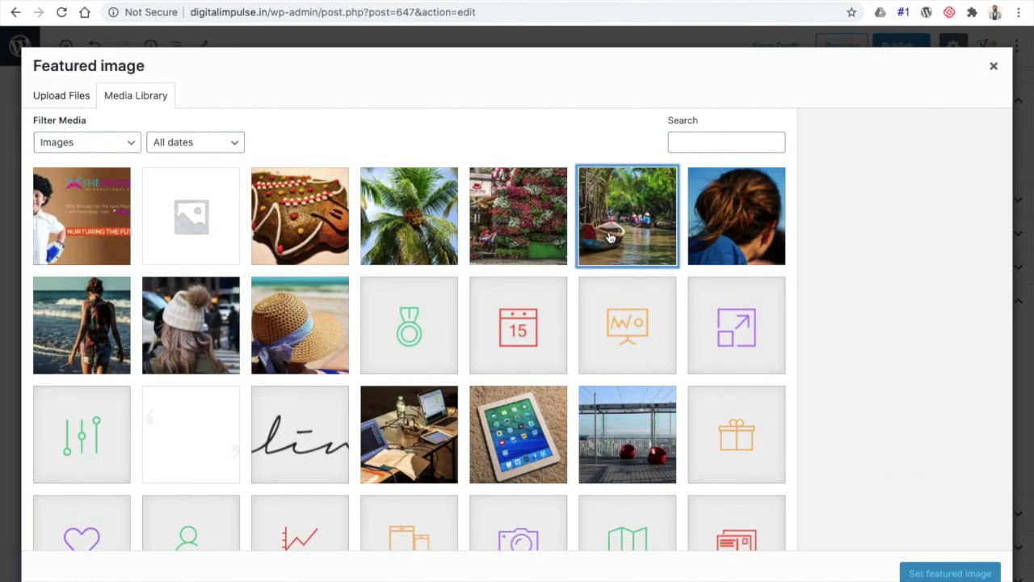
left_click(893, 254)
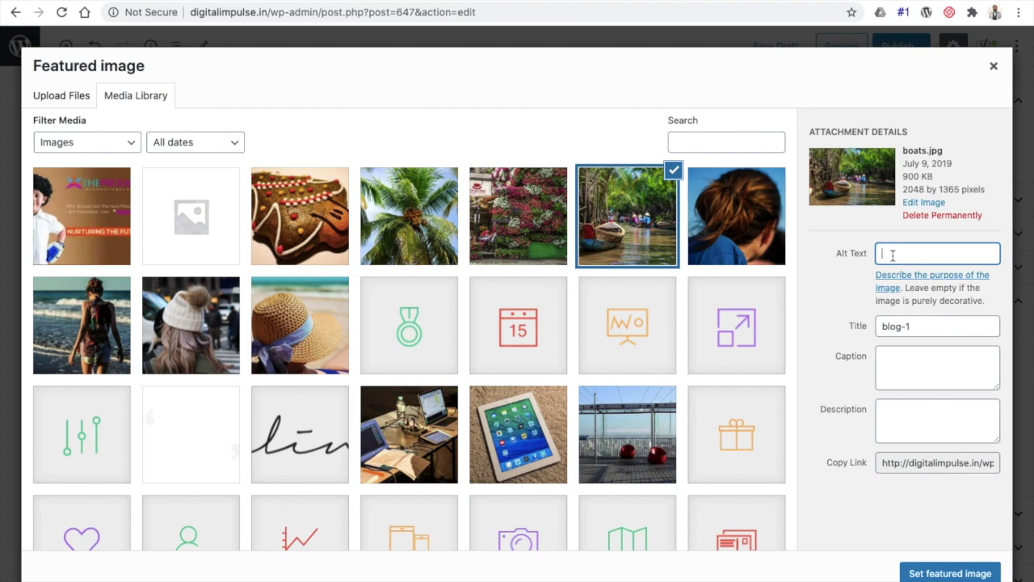
type("ico white paper")
left_click(949, 574)
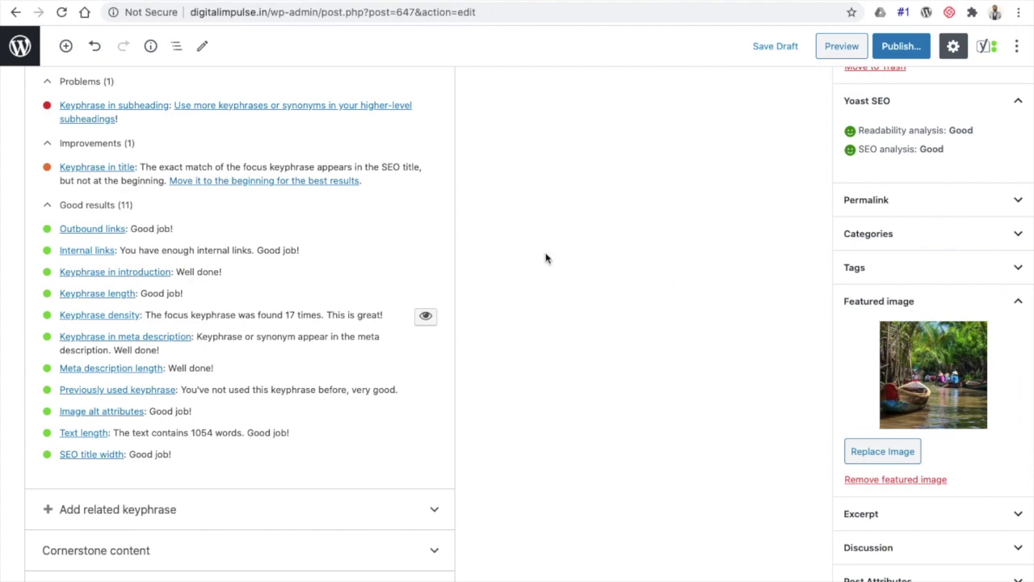
Check the new featured image in the Google preview and look back over the article's sections.
scroll(546, 259, "up", 10)
scroll(546, 259, "down", 5)
scroll(546, 259, "up", 1)
scroll(546, 258, "up", 1)
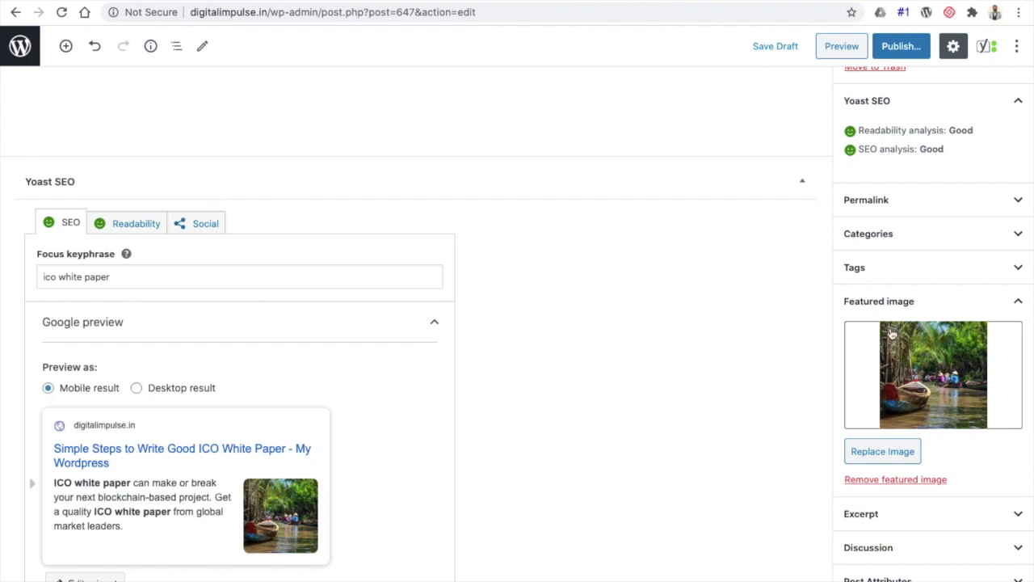
scroll(660, 265, "up", 15)
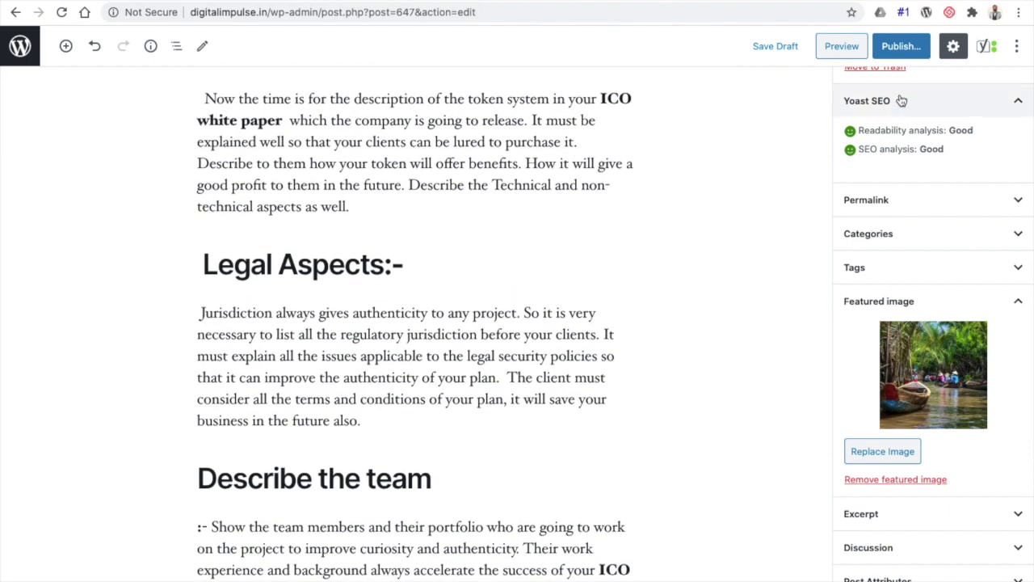